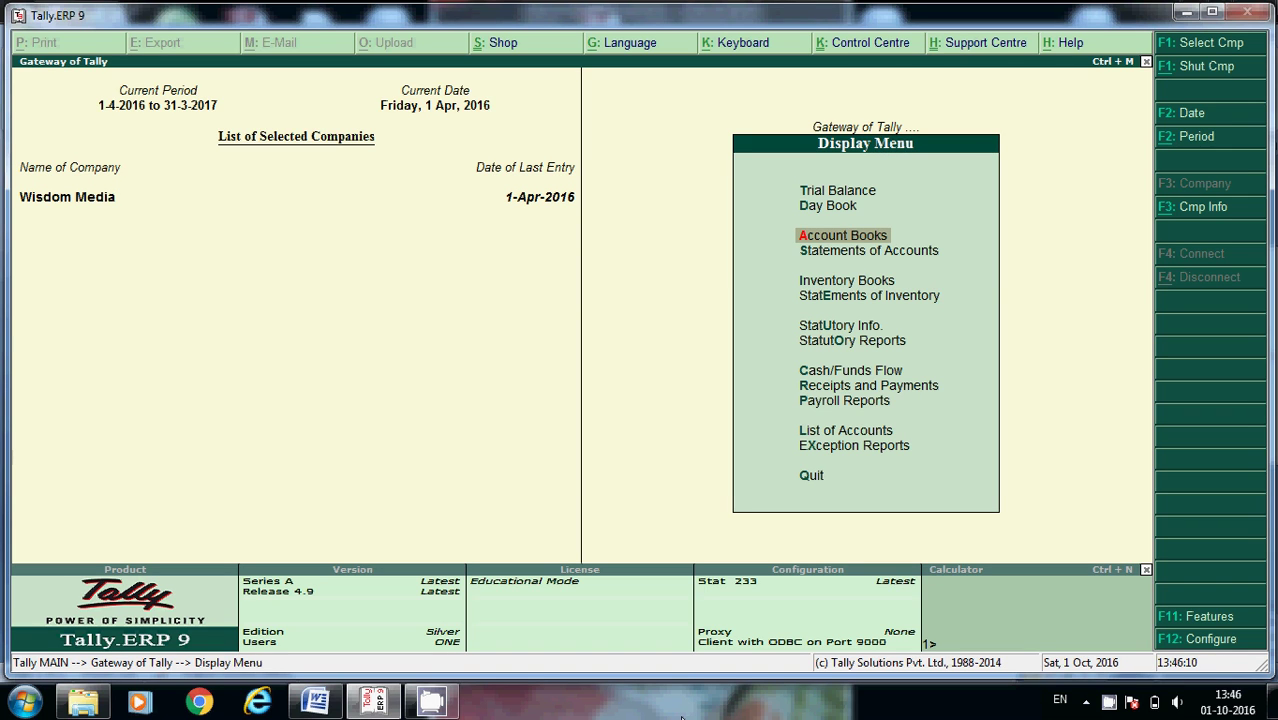
- Switch from Tally to the 'Advance Payment to Vendors' Word document to check the advance entries
click(315, 702)
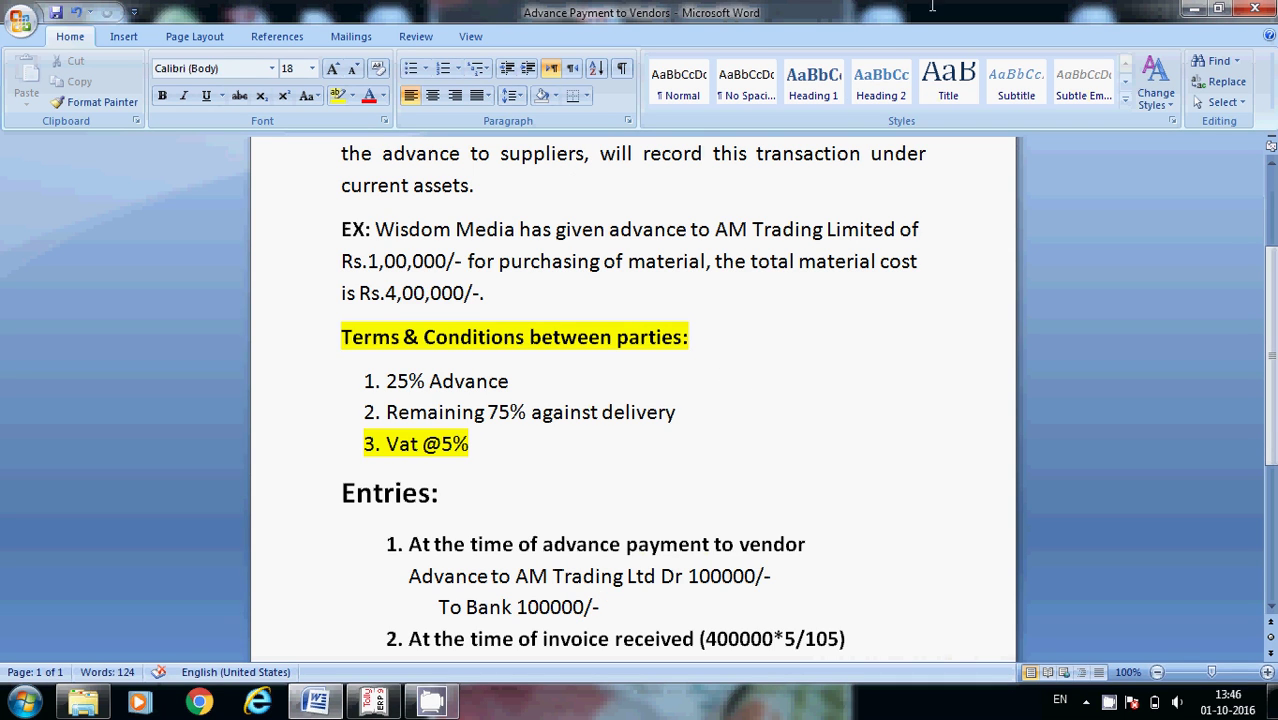
scroll(1135, 218, up, 1)
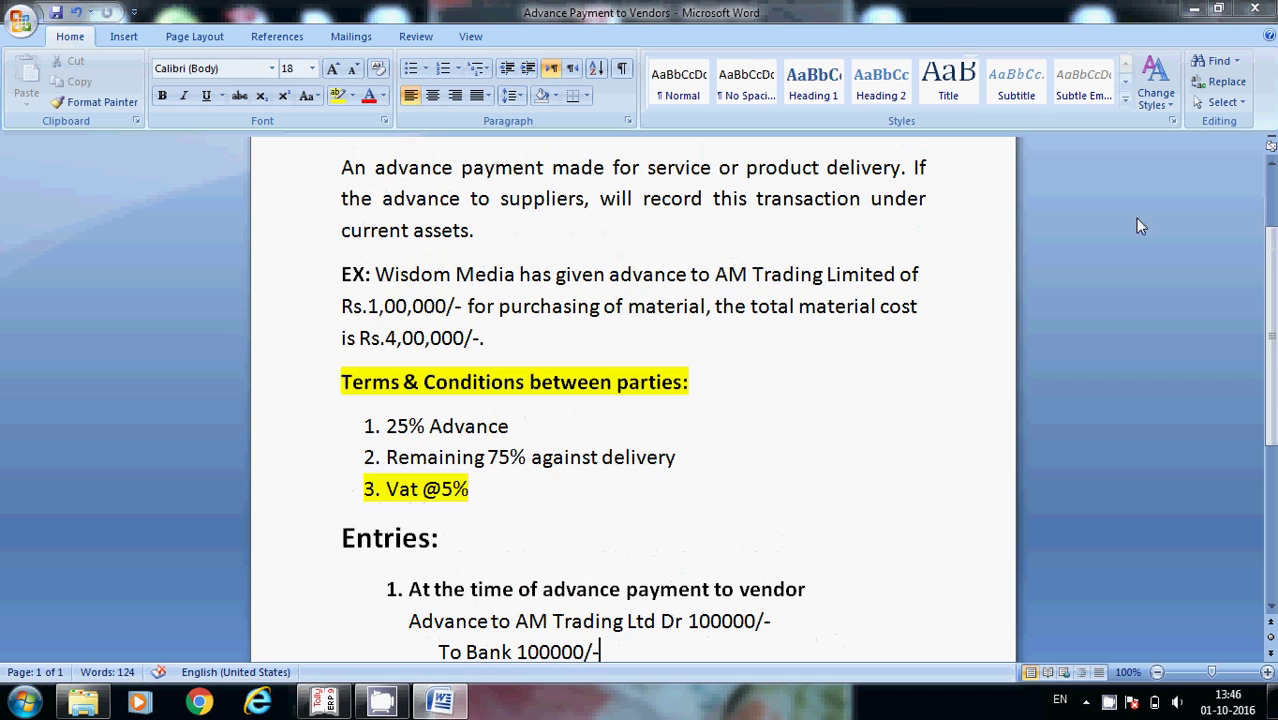
scroll(1271, 345, up, 3)
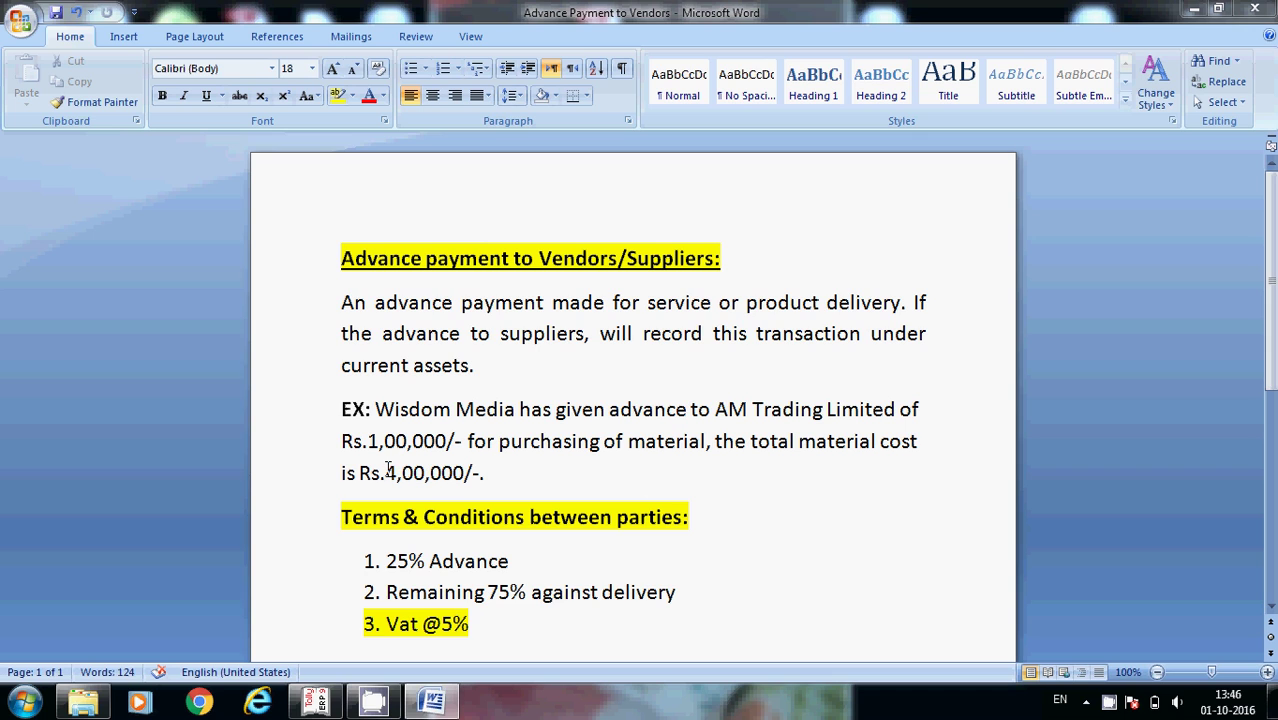
drag(363, 441, 446, 441)
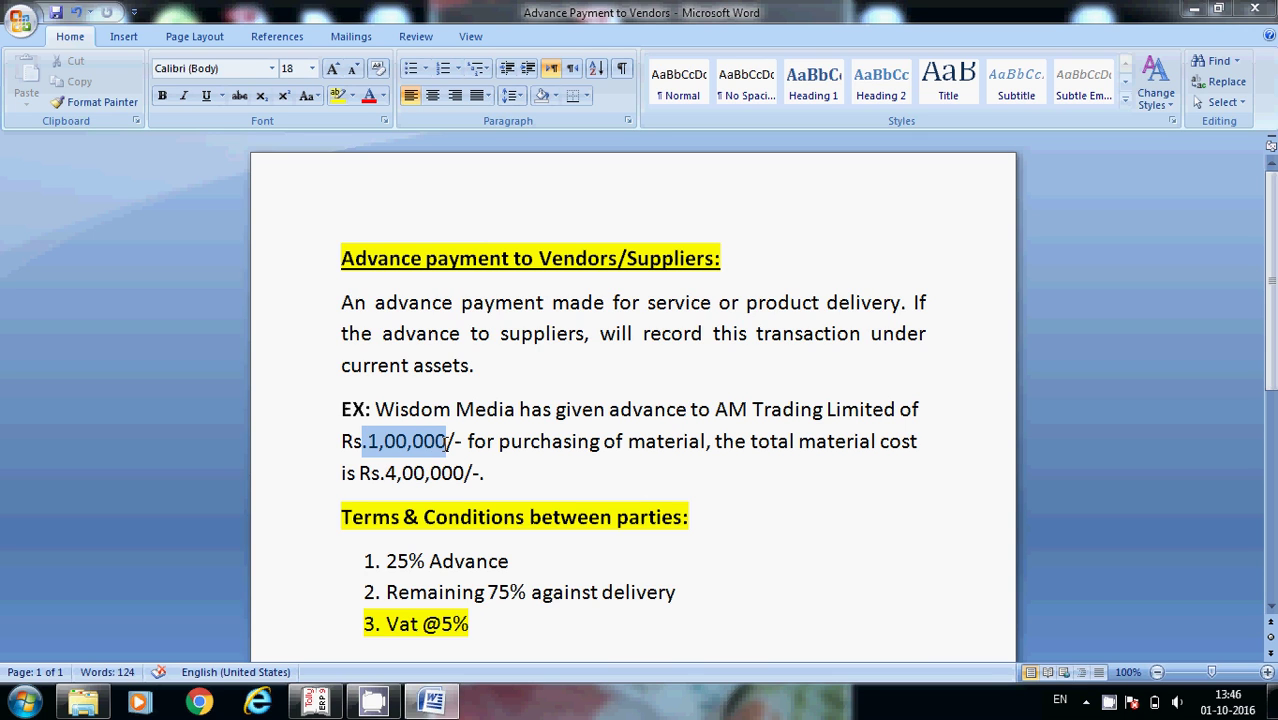
click(557, 486)
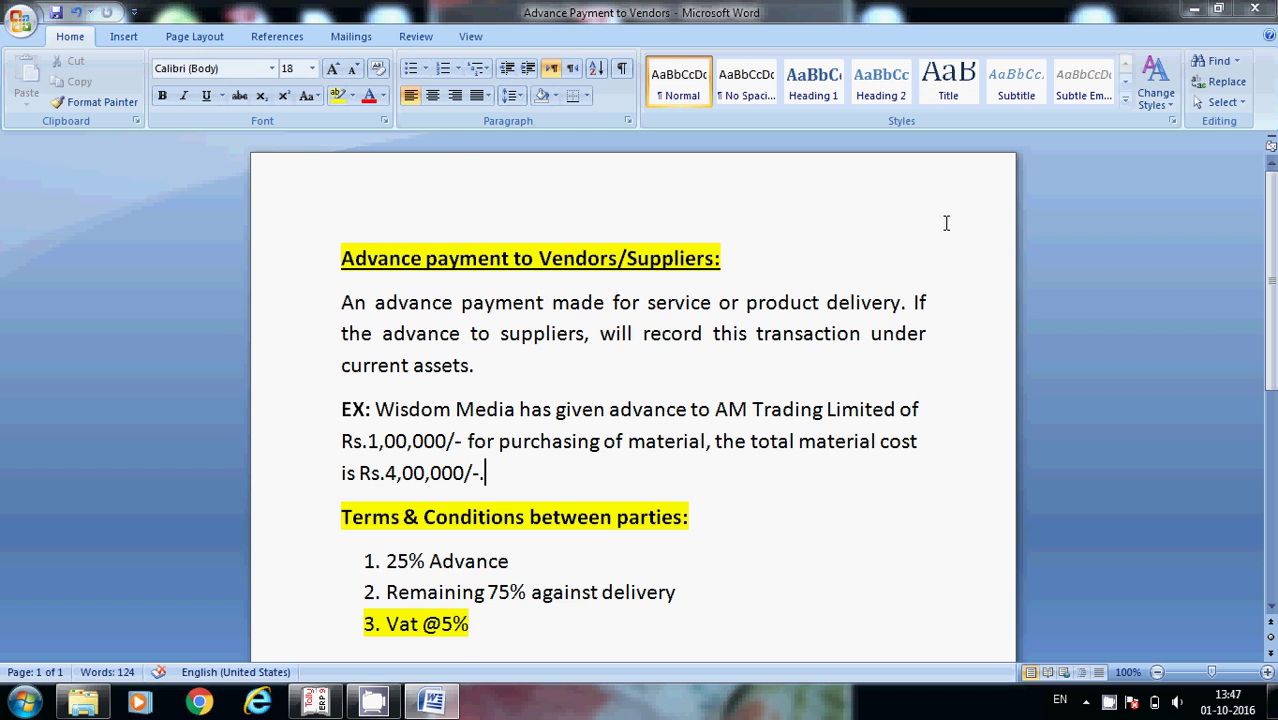
mouse_move(322, 706)
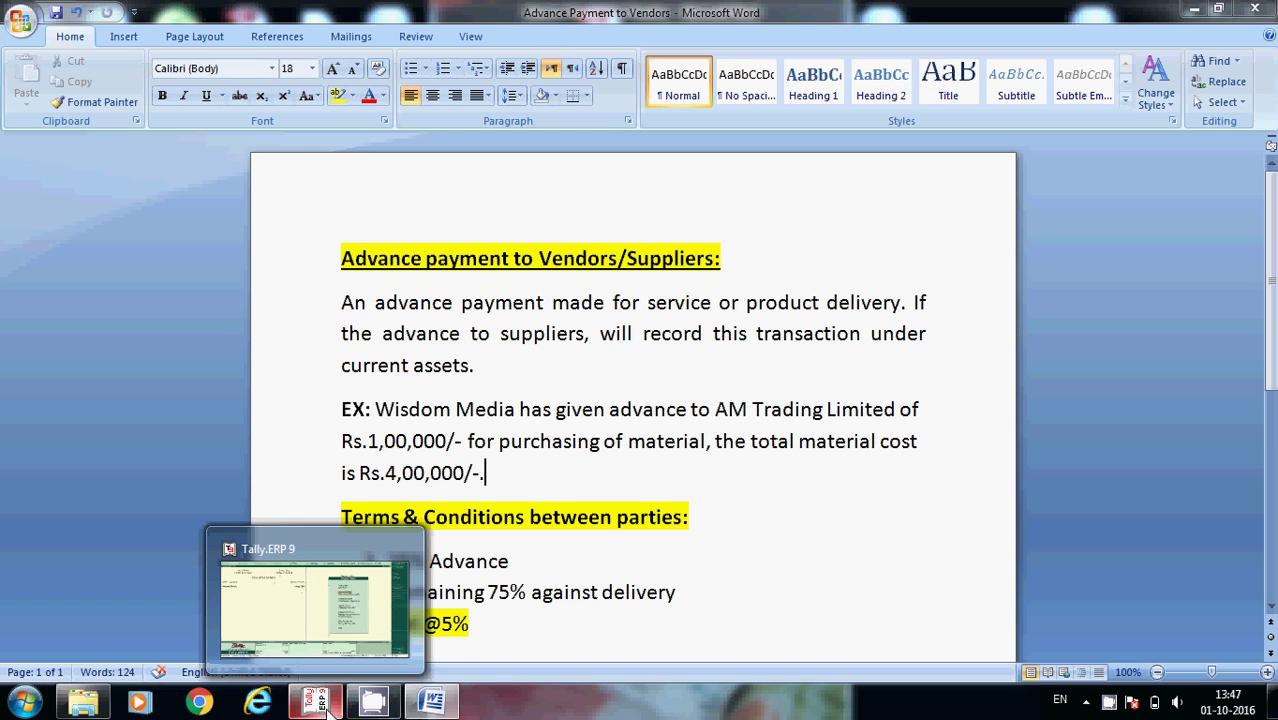
- Return to Tally and open the Select Ledger list through Accounts Info > Ledgers > Alter
click(296, 632)
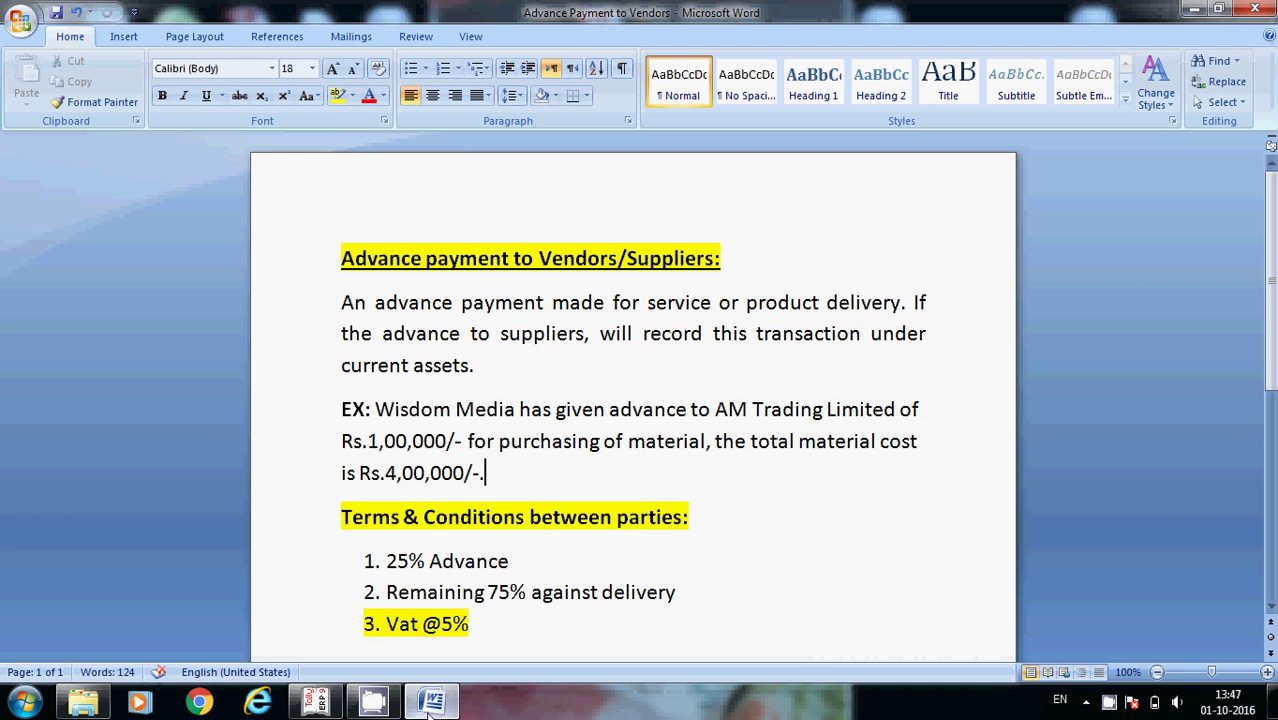
click(432, 702)
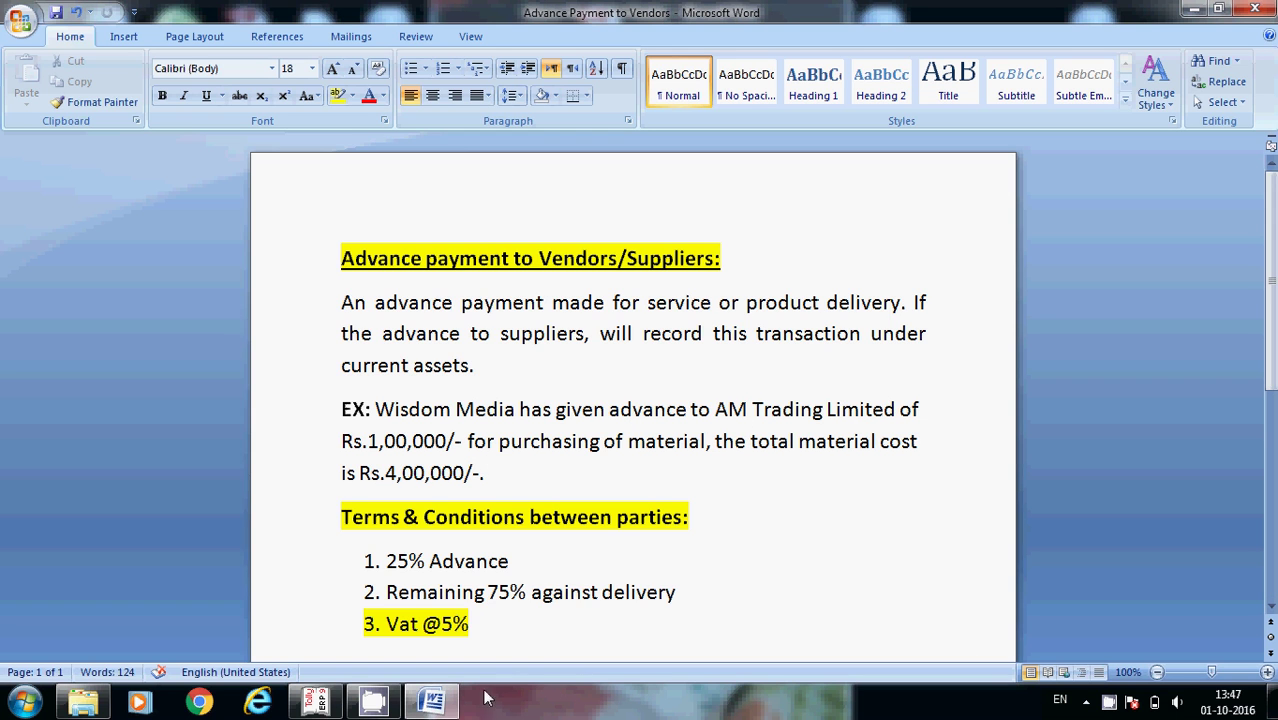
click(315, 702)
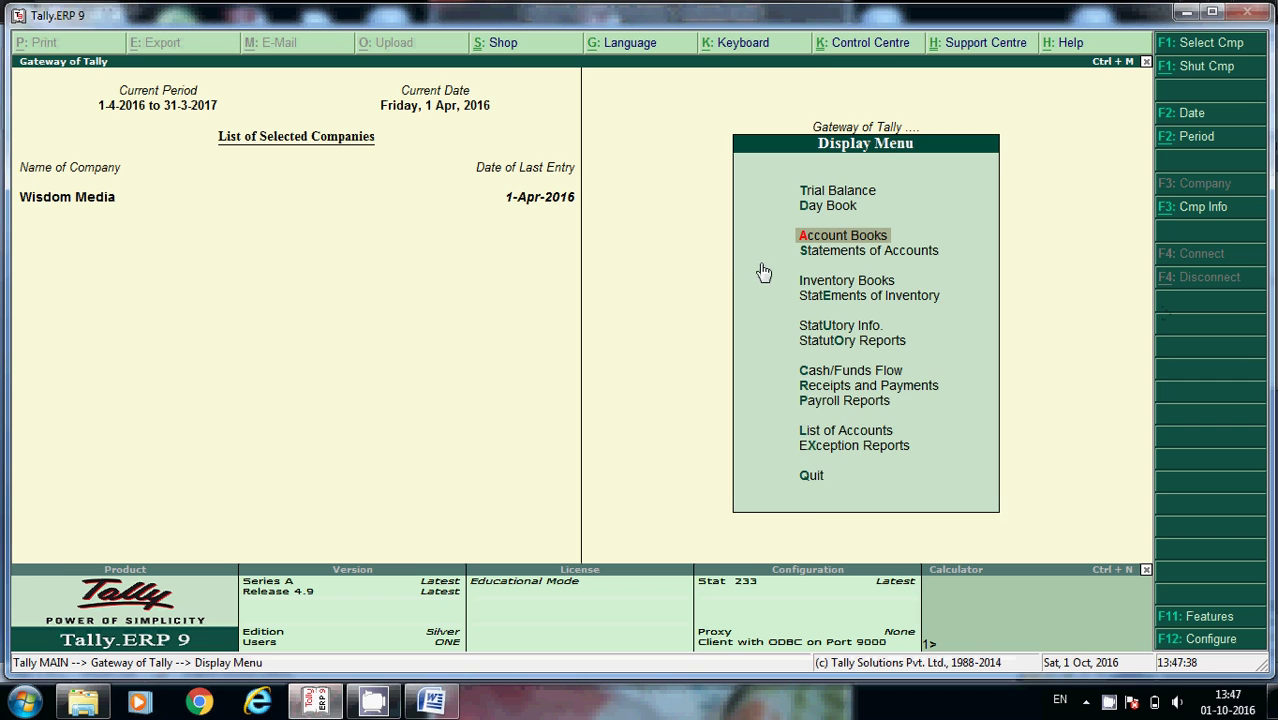
key(Escape)
click(846, 163)
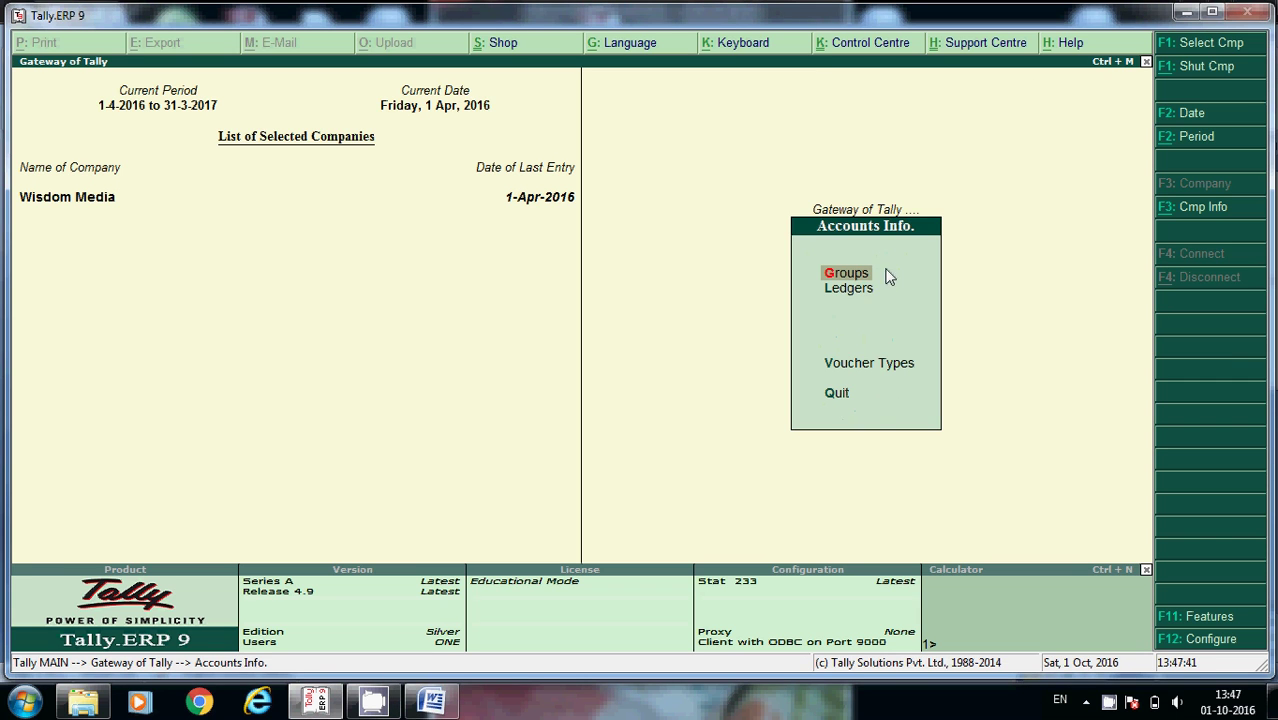
click(851, 289)
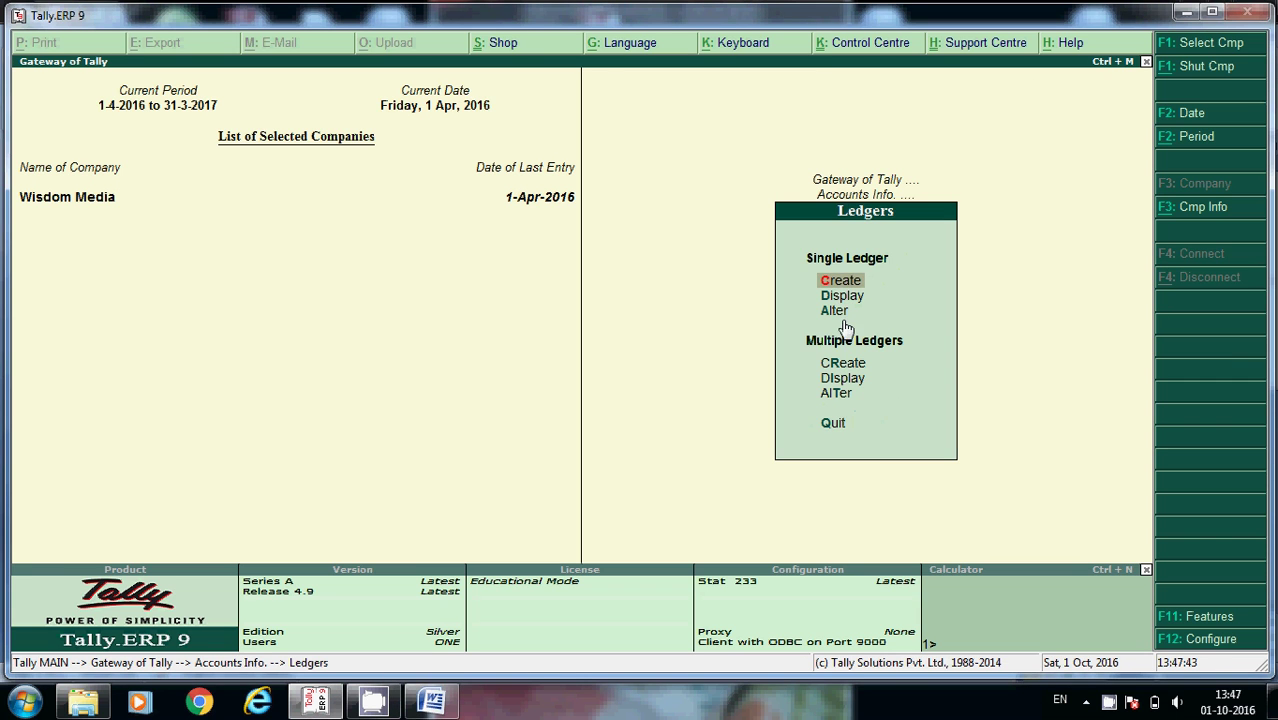
click(838, 312)
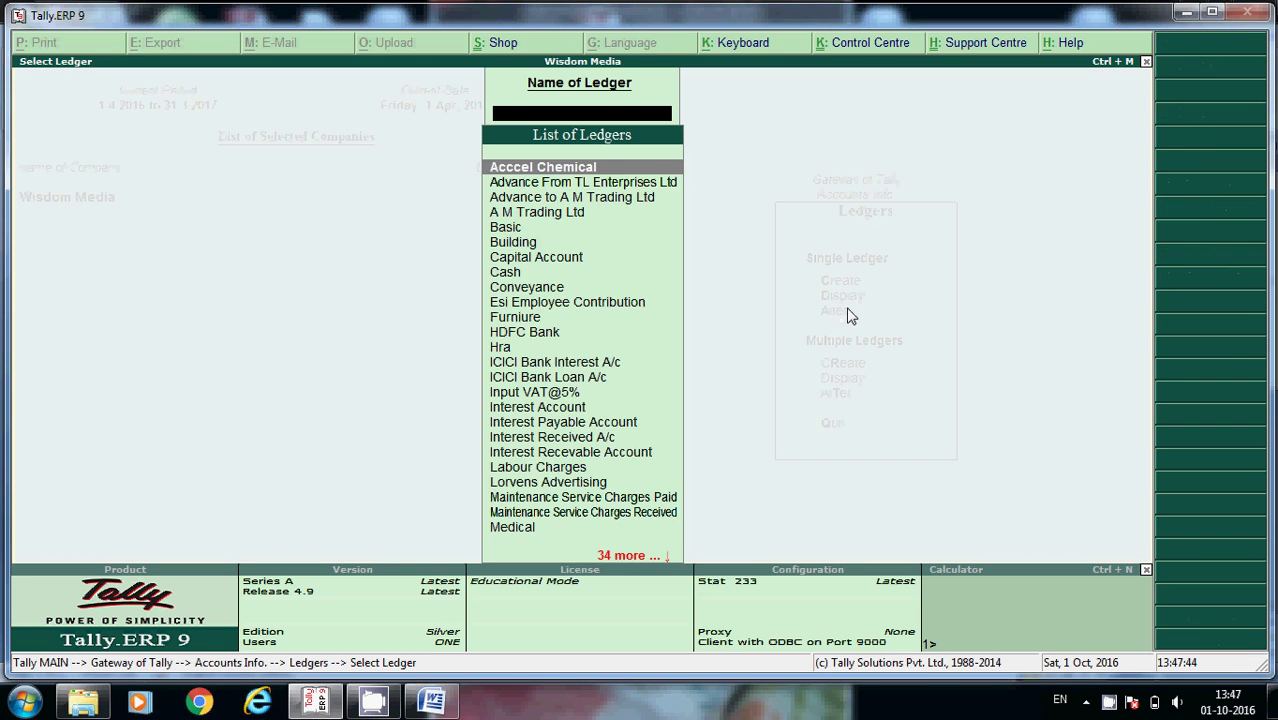
- Review the Advance to A M Trading Ltd and A M Trading Ltd ledgers and quit without changes
click(594, 202)
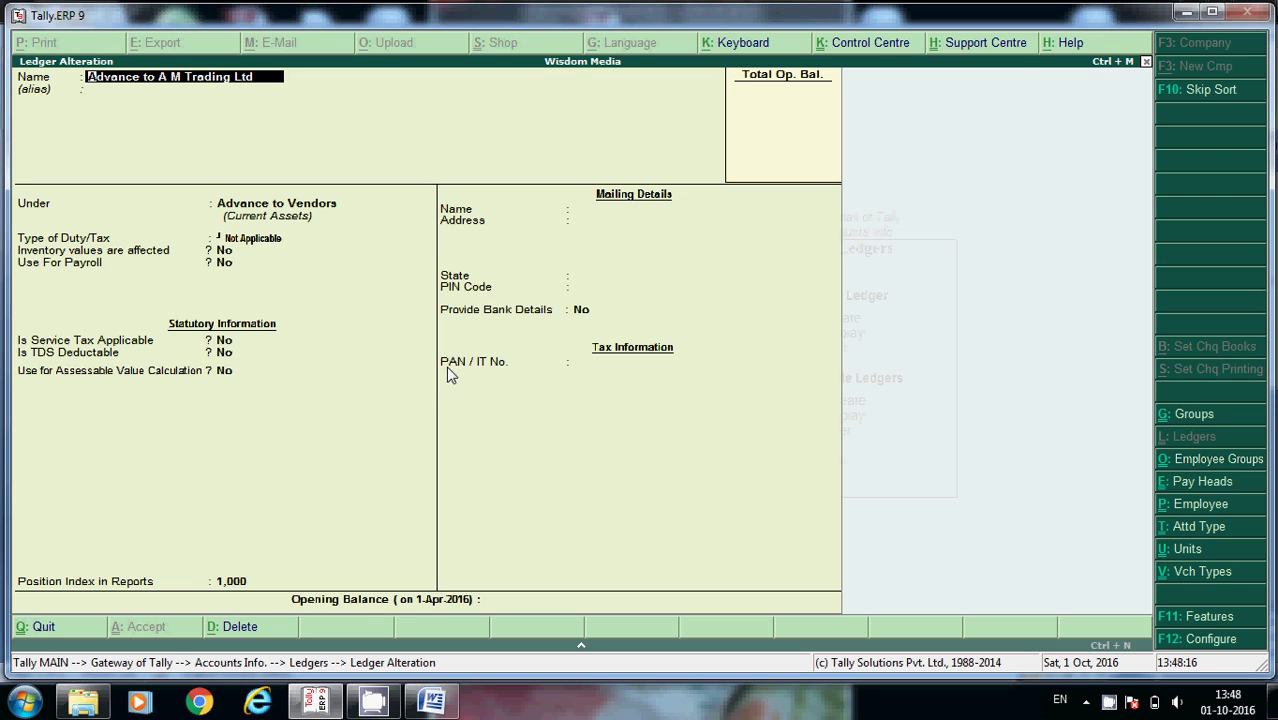
key(Escape)
key(y)
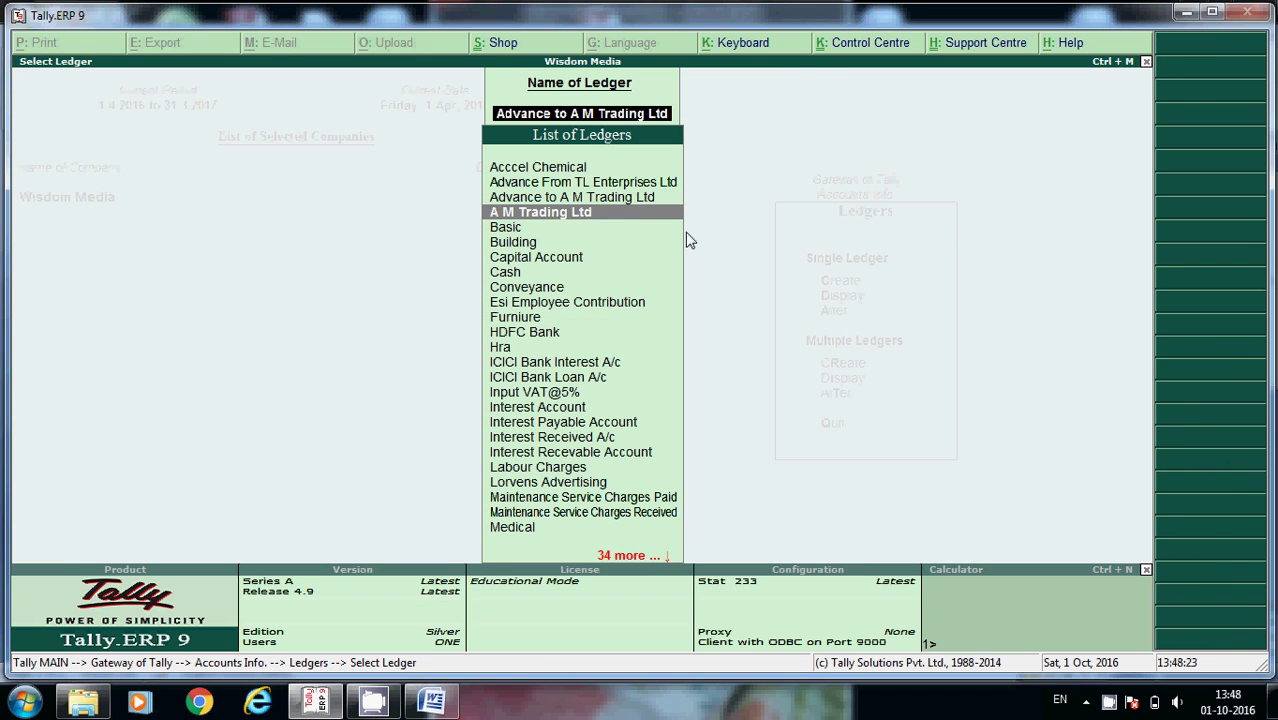
key(Return)
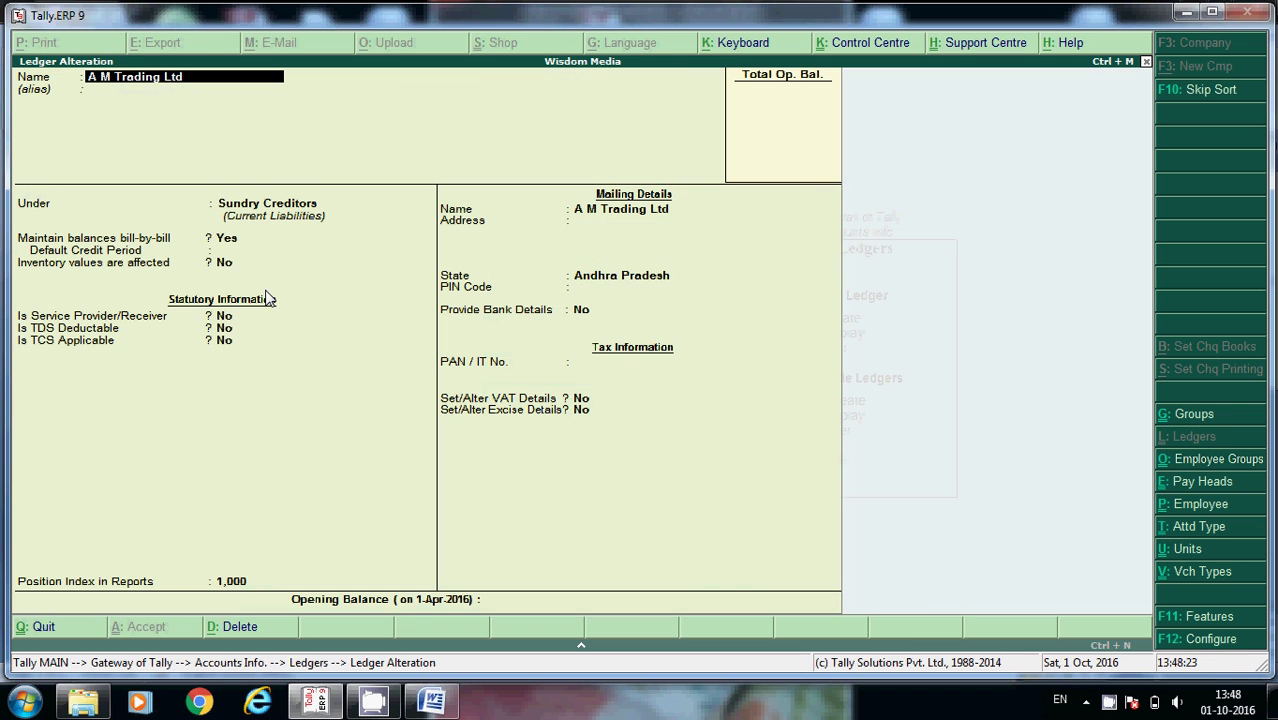
key(Escape)
key(Return)
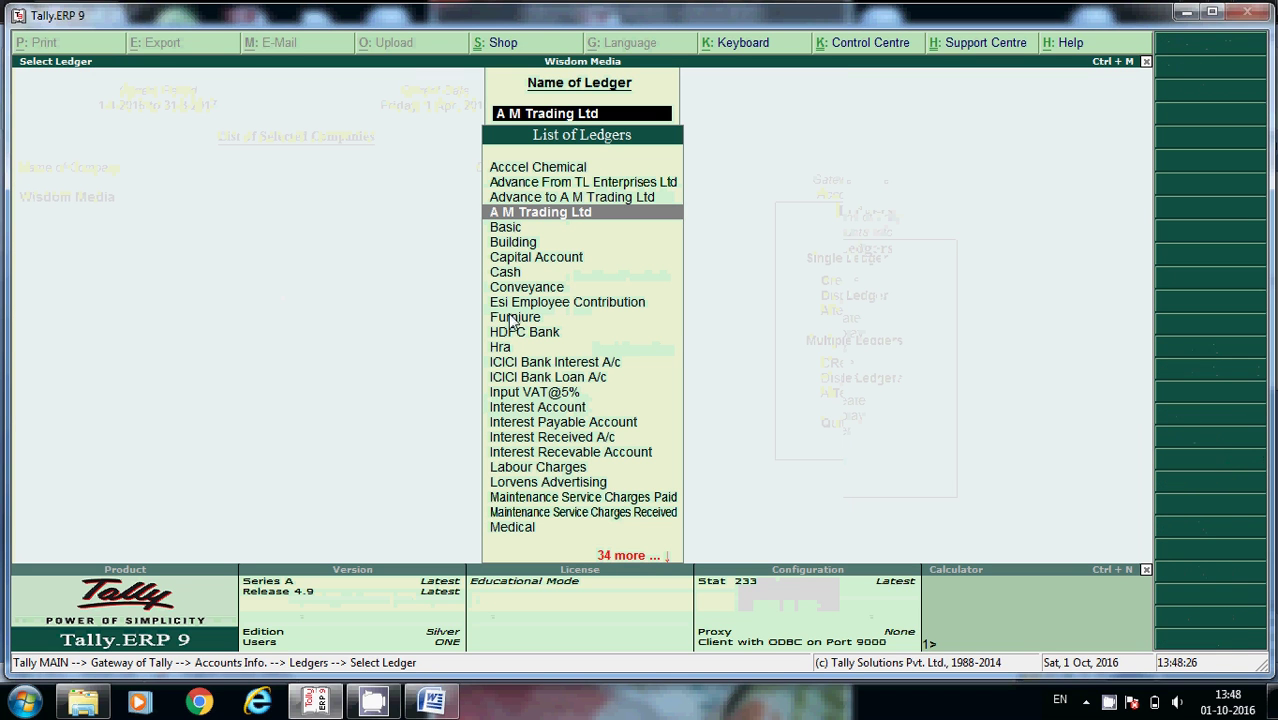
- Check the 5% VAT settings of the Purchase@5% and Input VAT@5% ledgers, then quit them unchanged
text(Pu)
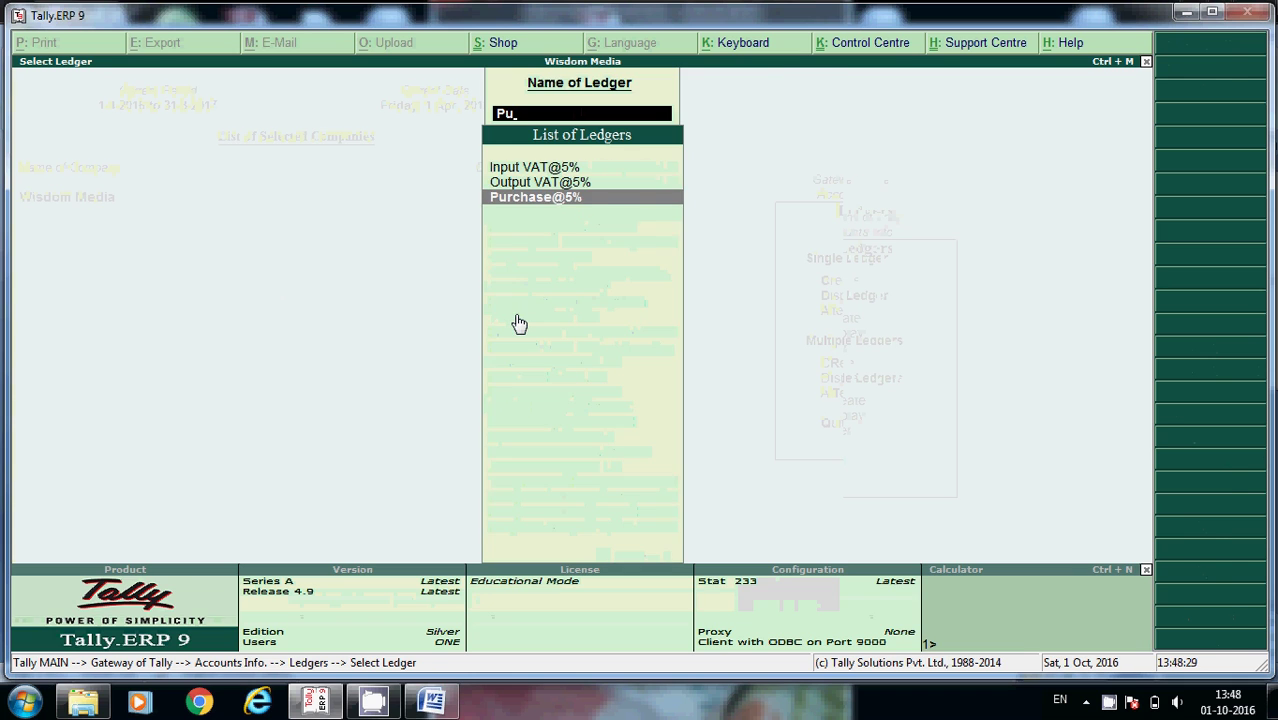
key(Return)
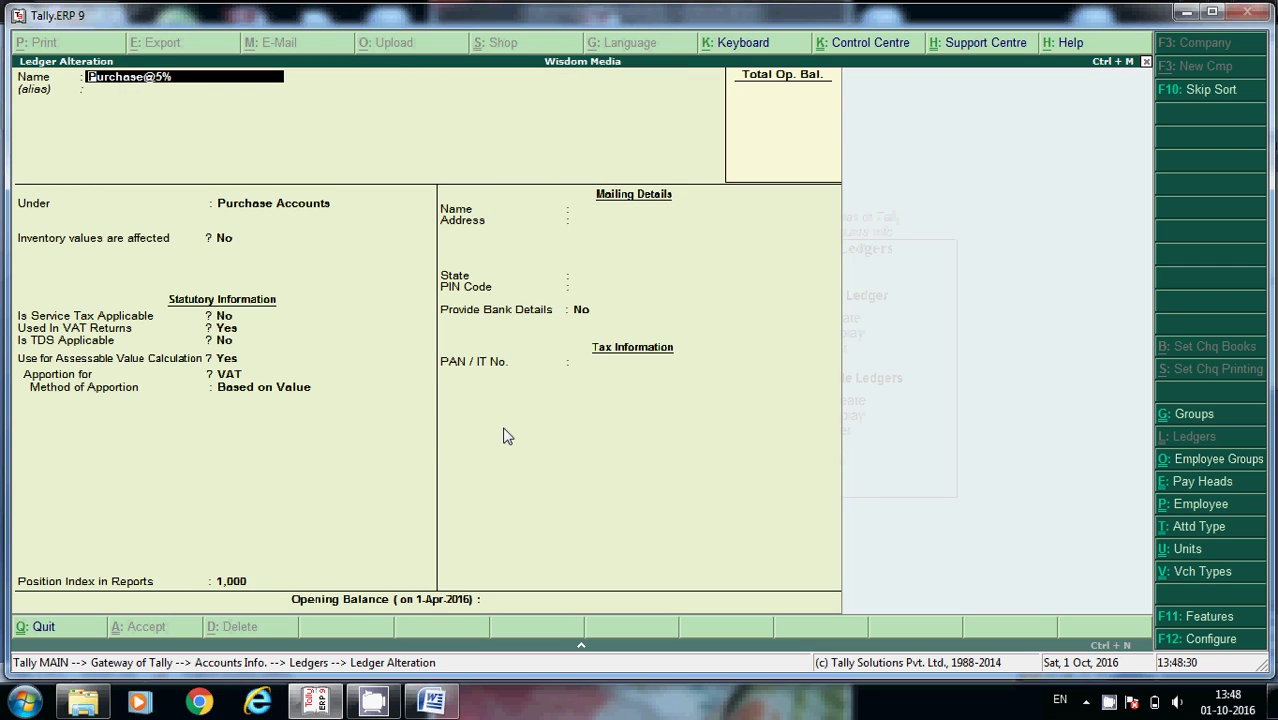
key(BackSpace)
key(Escape)
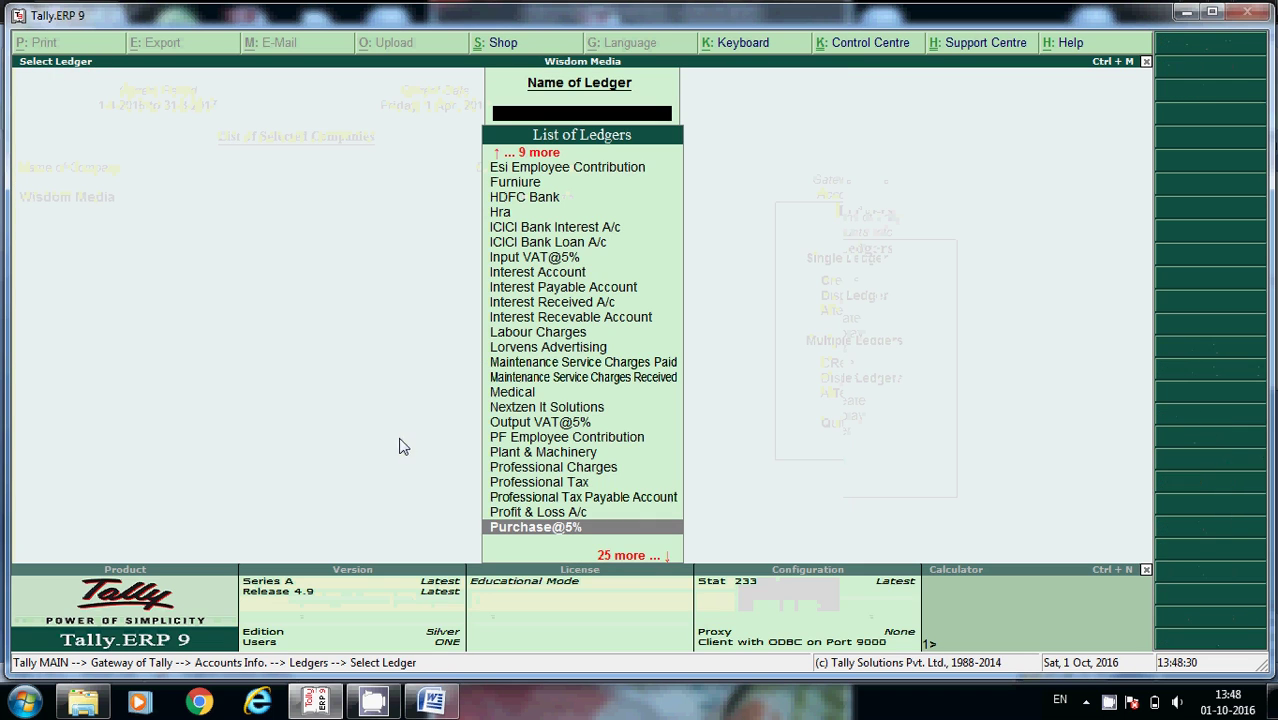
text(In)
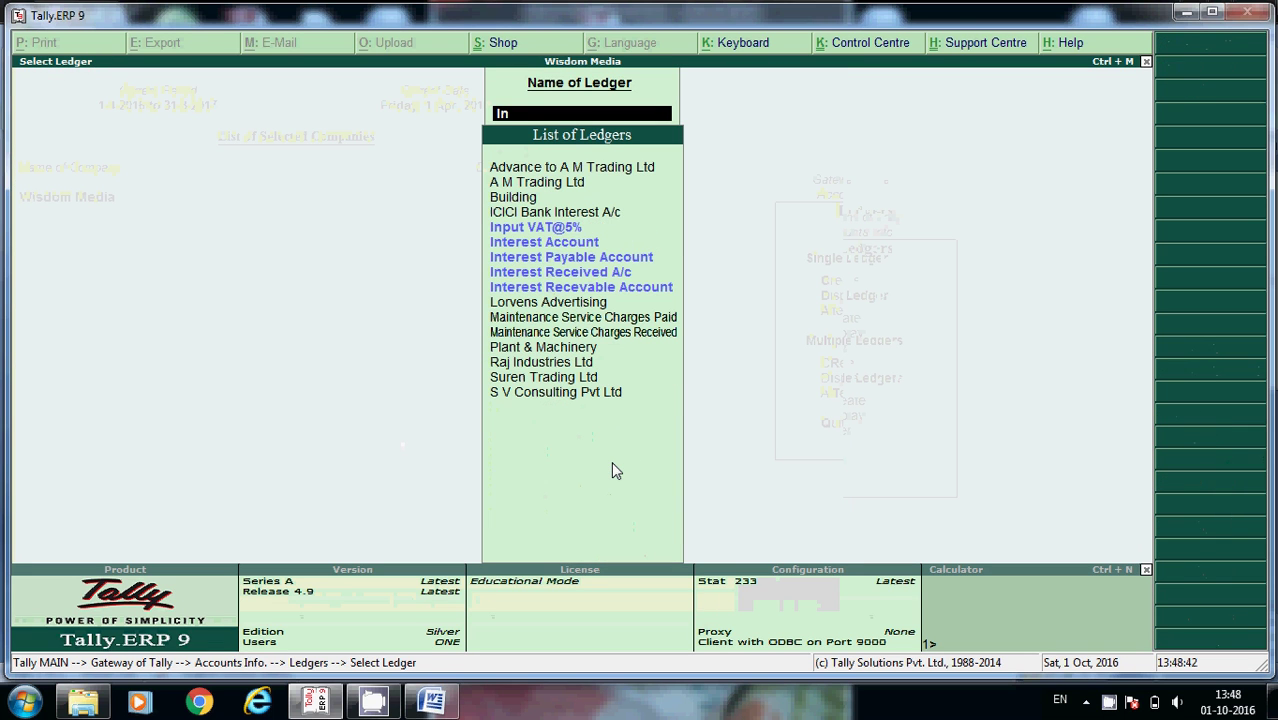
key(Return)
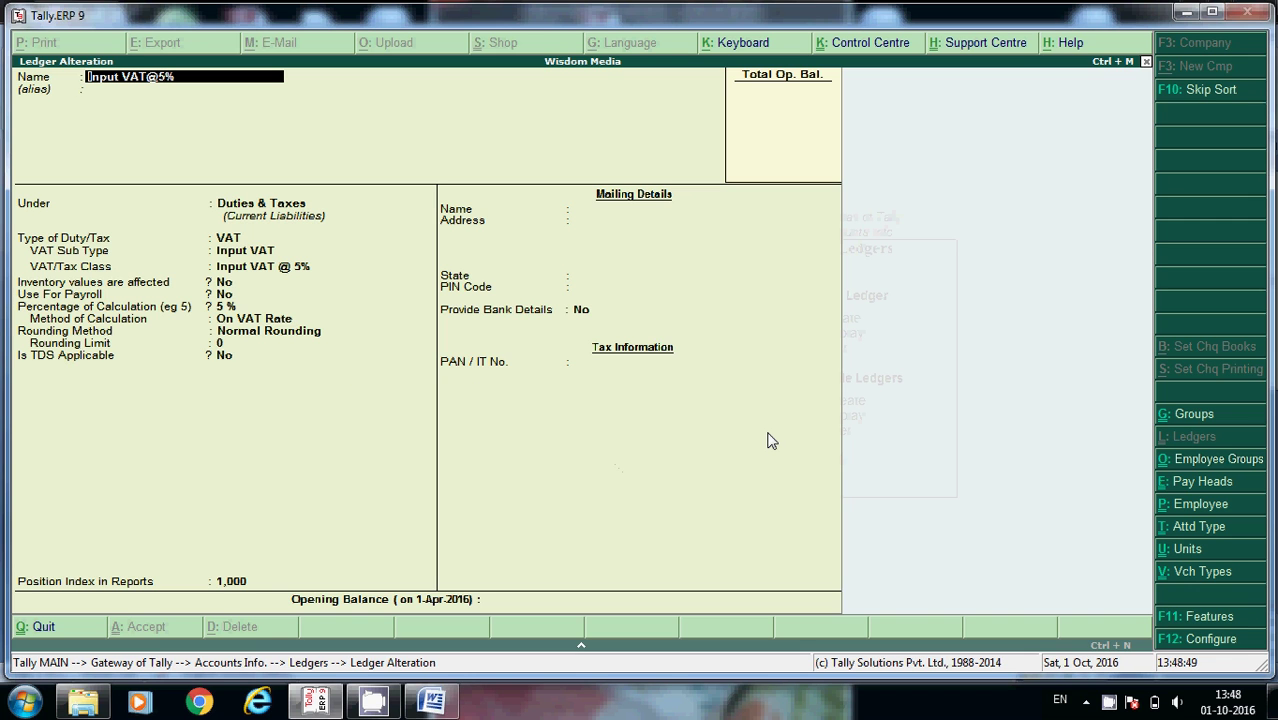
key(Escape)
key(Return)
- Start a payment voucher that debits Advance to A M Trading Ltd 1,00,000
key(Escape)
key(Escape)
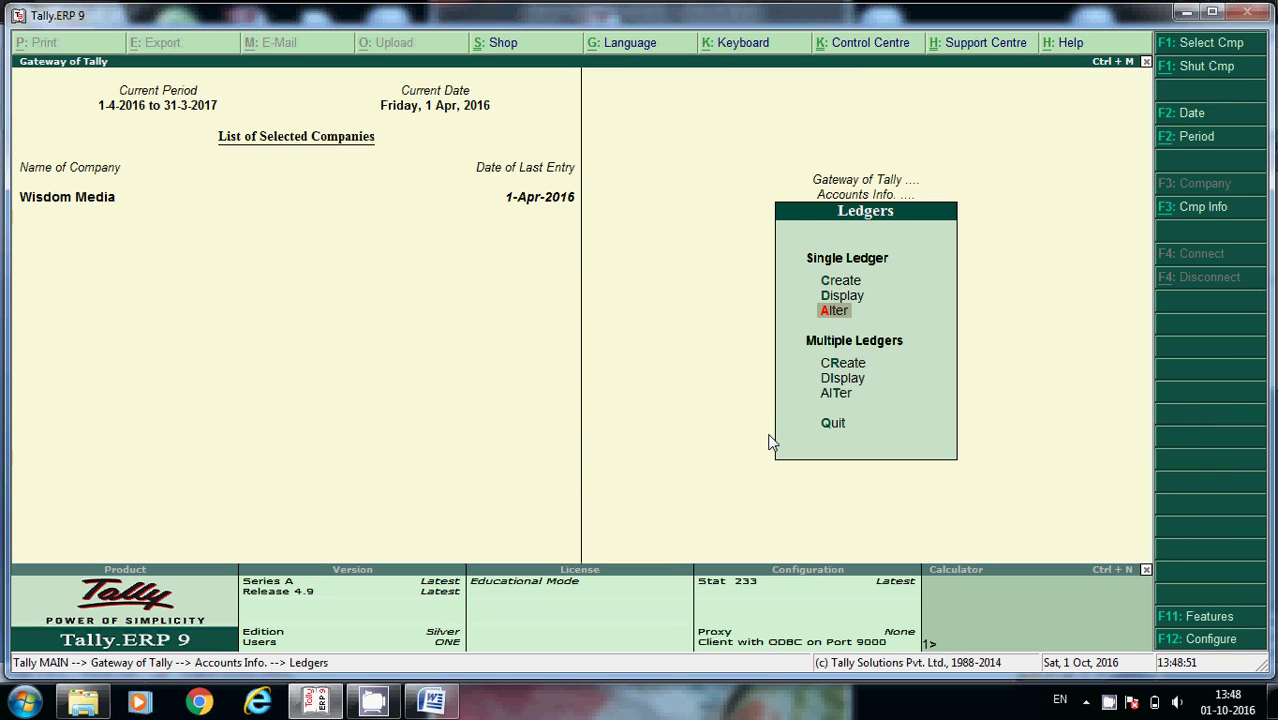
key(Escape)
key(Escape)
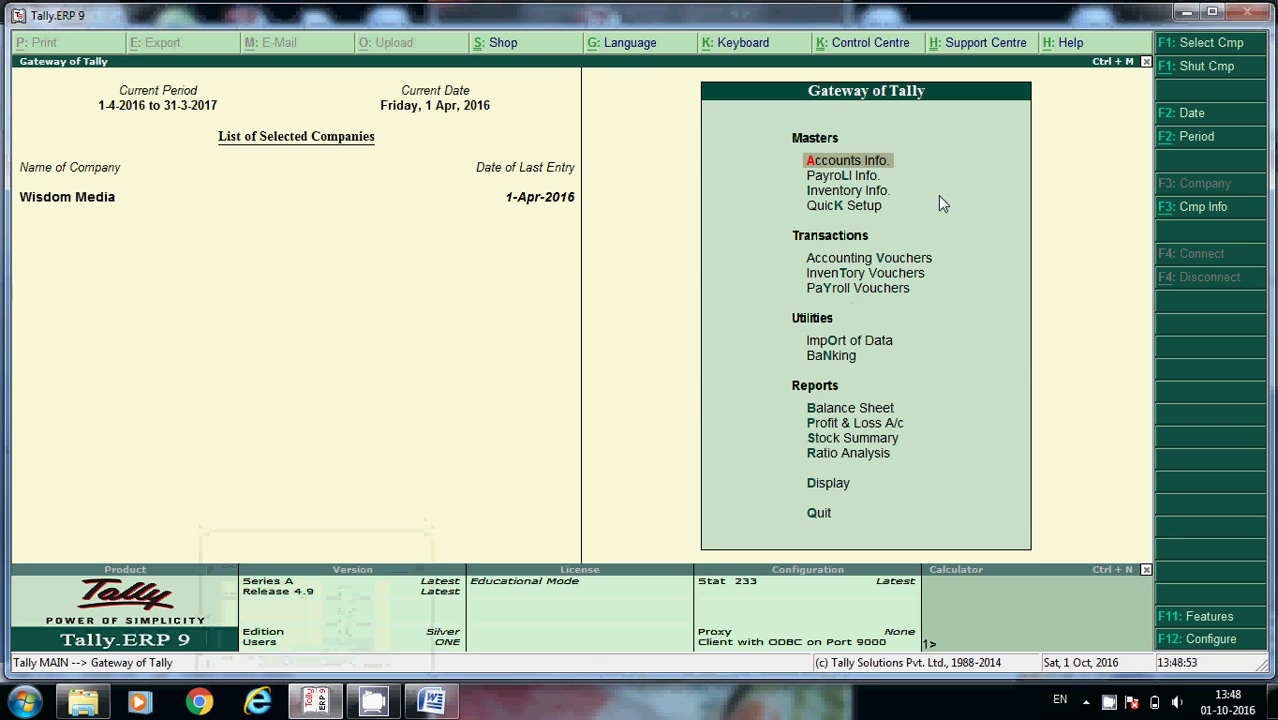
click(910, 260)
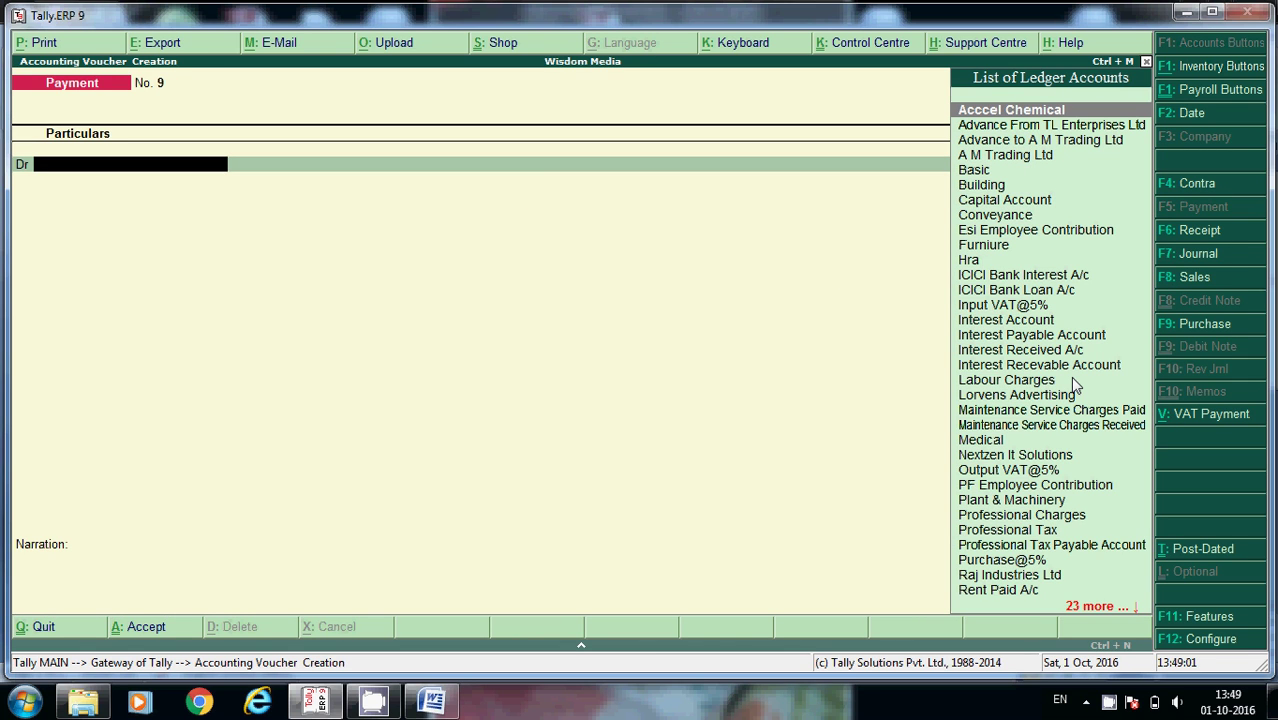
text(Ad)
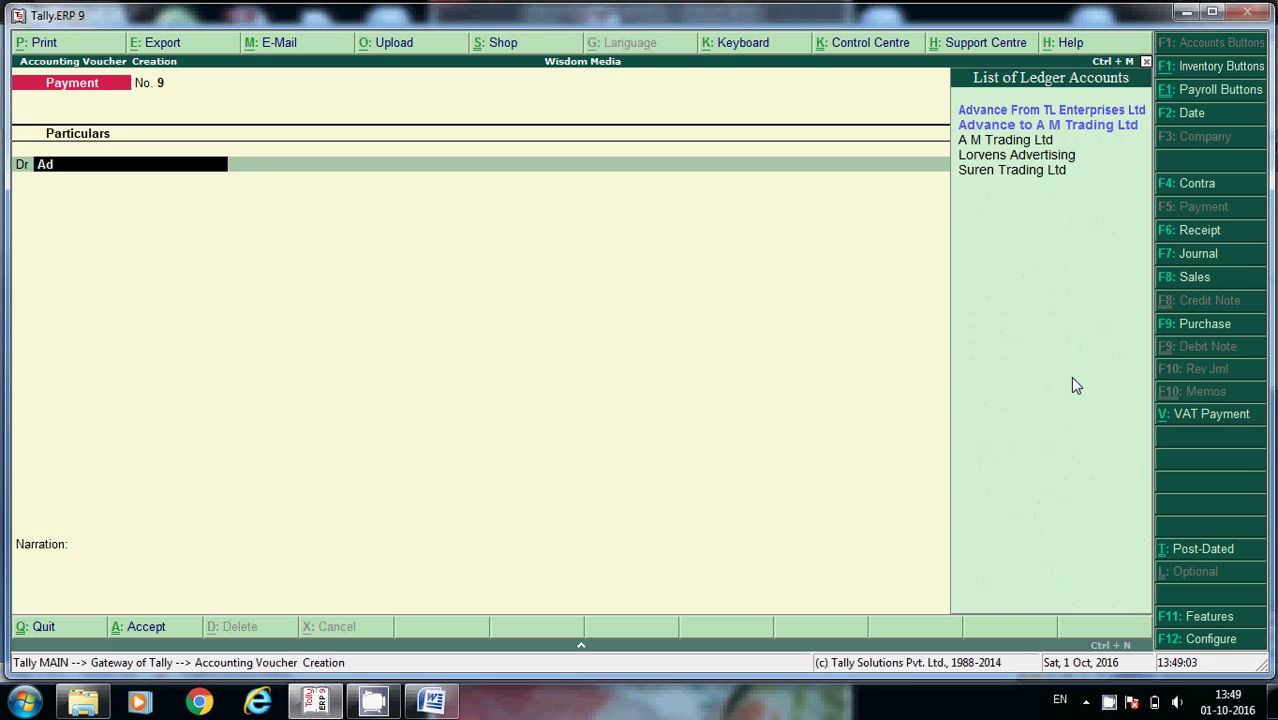
key(Down)
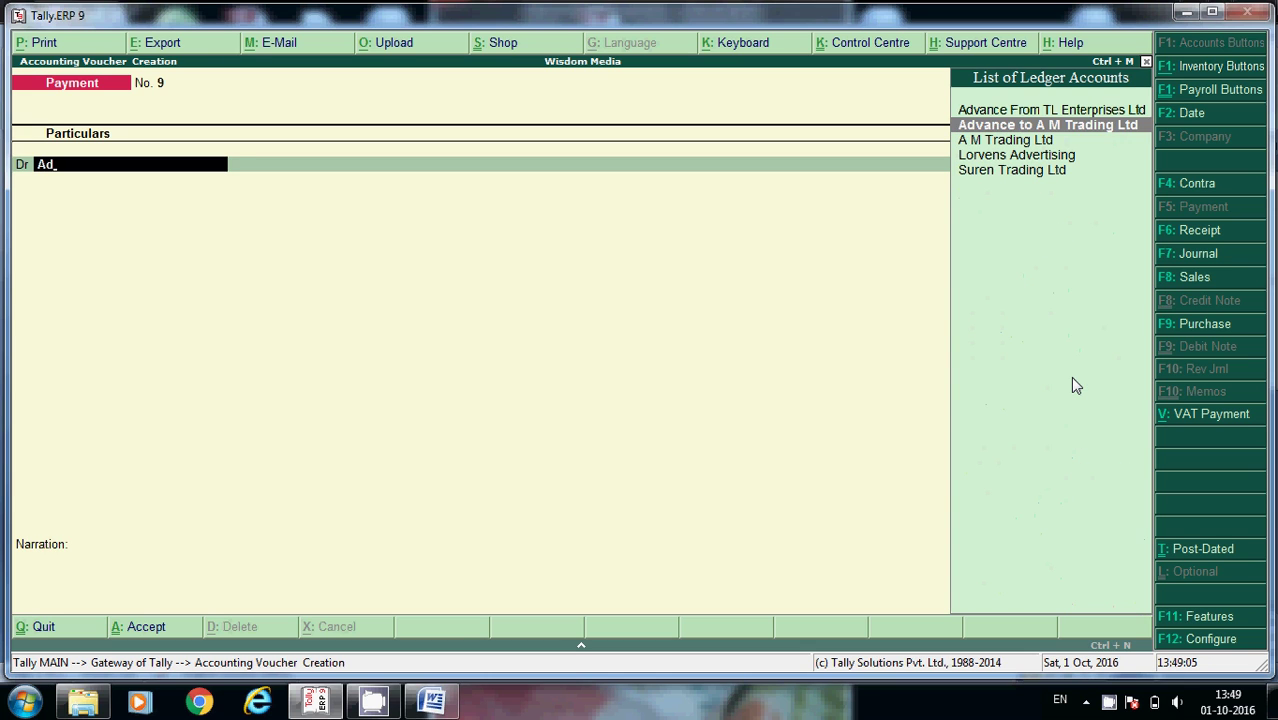
key(Return)
text(1)
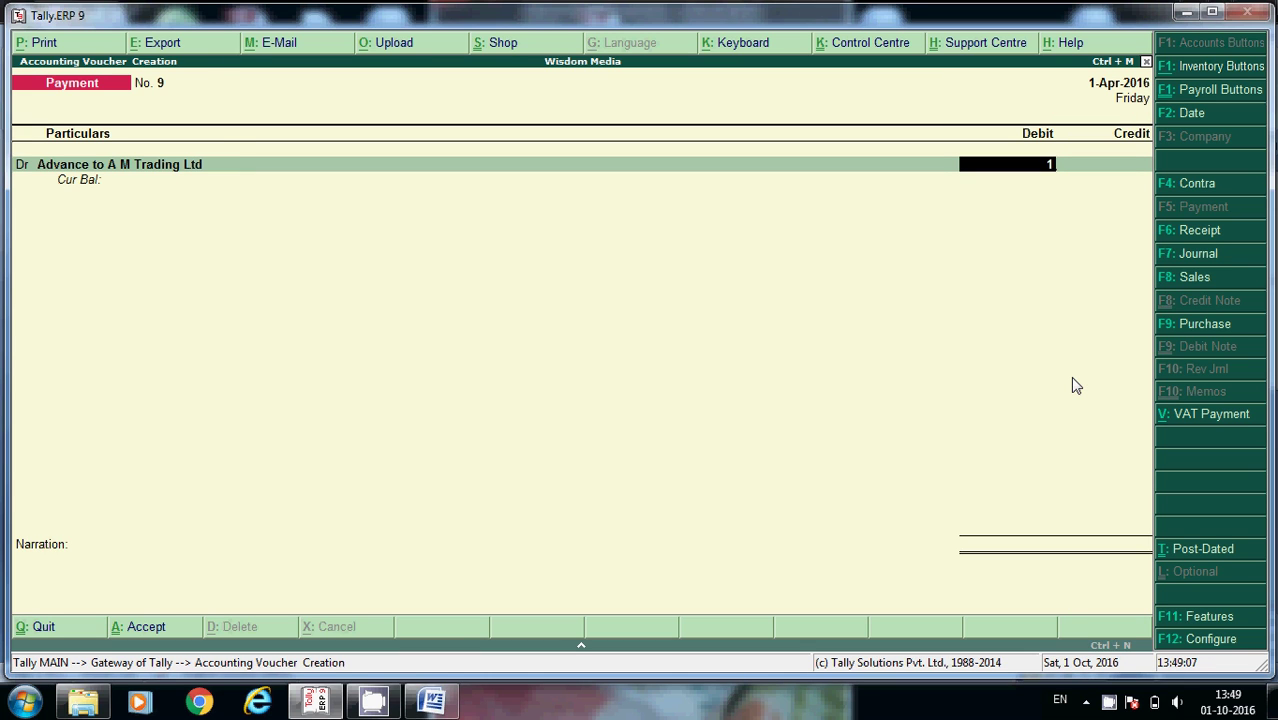
text(00000)
key(Return)
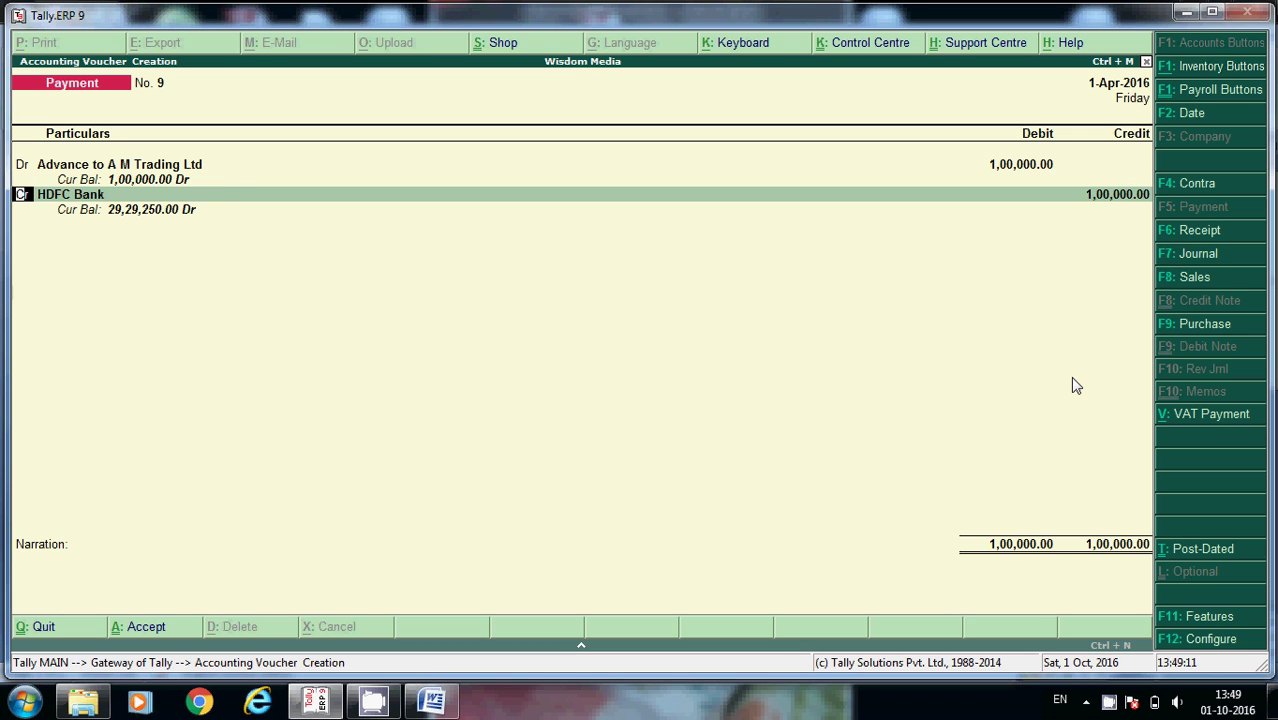
- Credit HDFC Bank with the cheque allocation and add the narration 'being advance paid to AM trading'
key(Return)
key(Return)
key(Return)
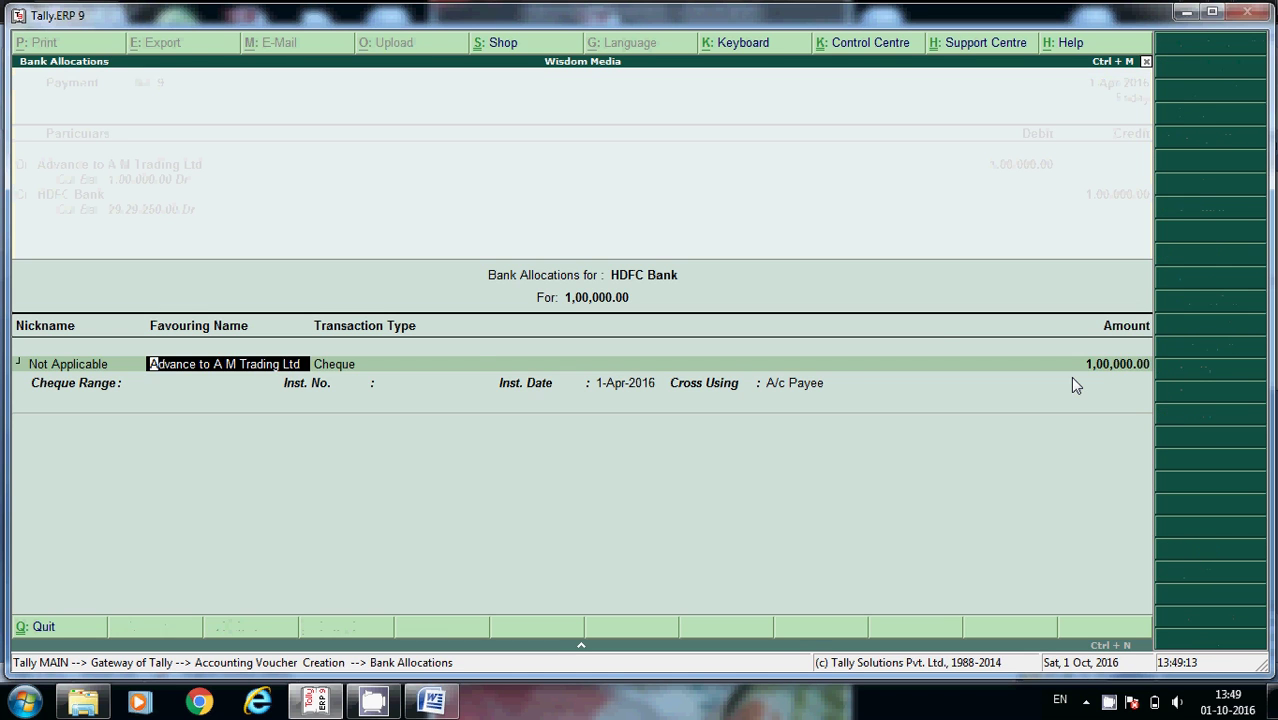
key(Return)
key(Return)
key(Return)
key(Return)
key(Return)
key(Return)
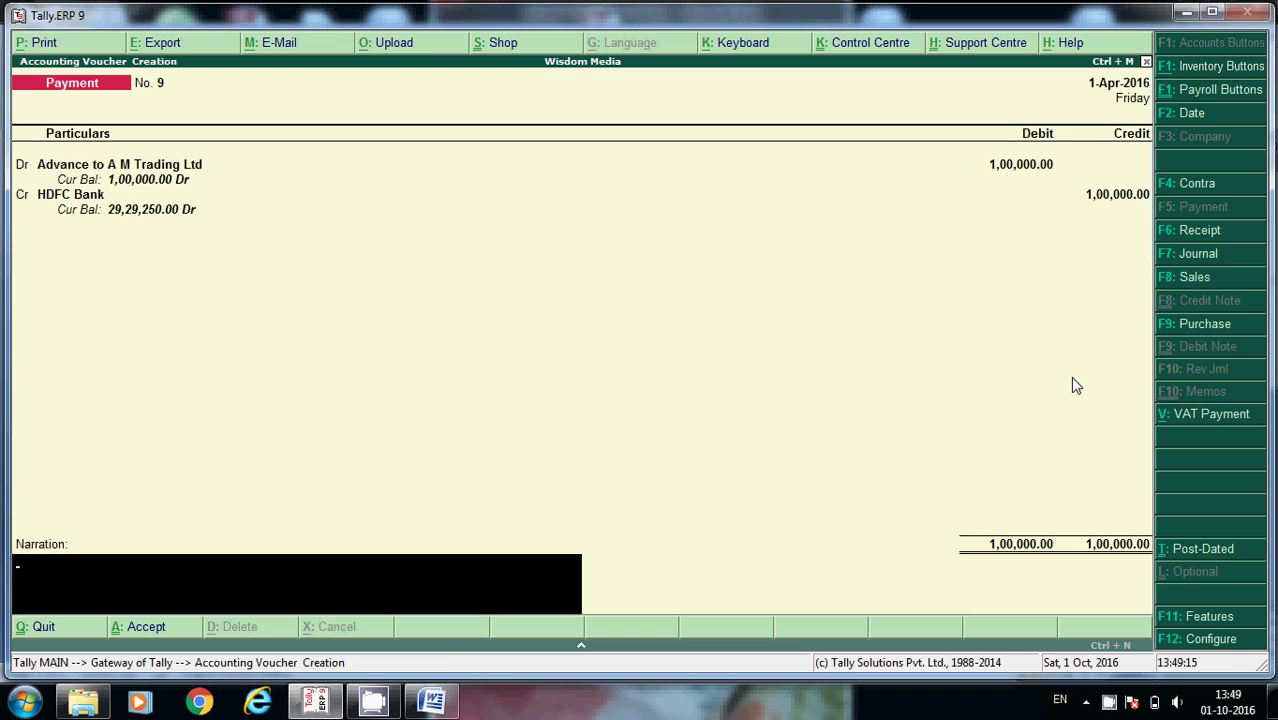
text(being advance paid to)
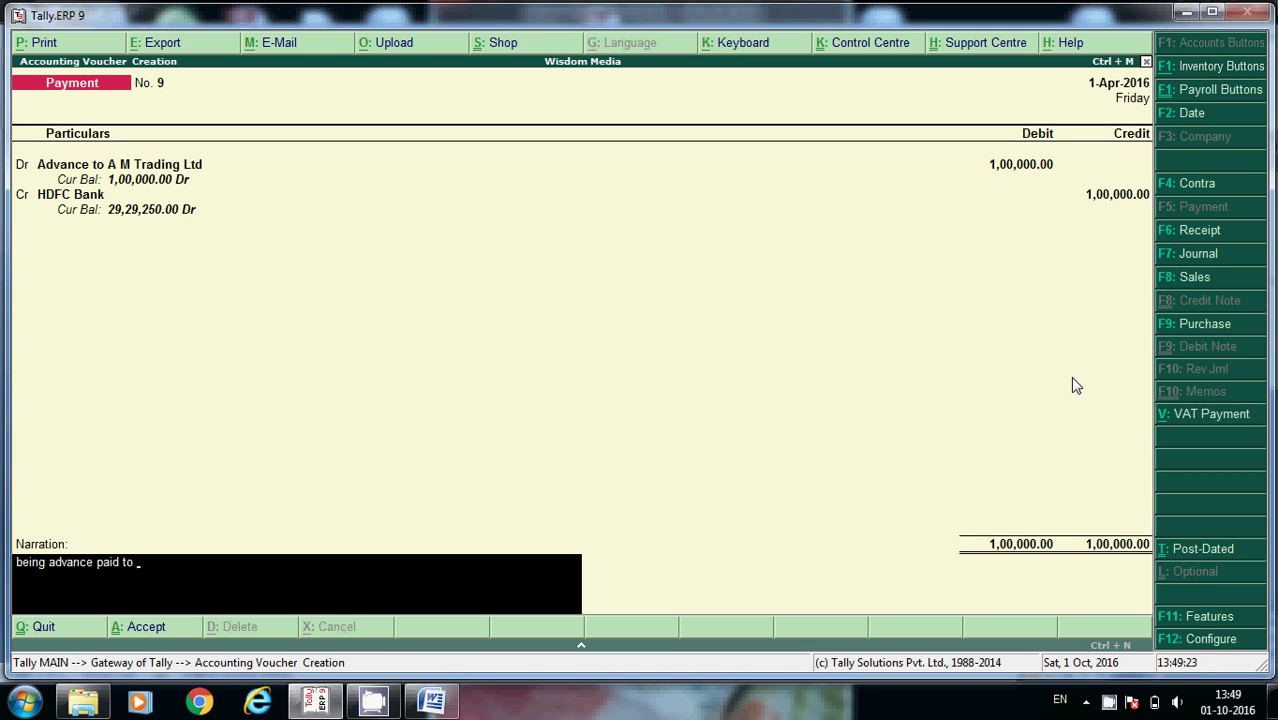
text( AM trading ltd)
key(Return)
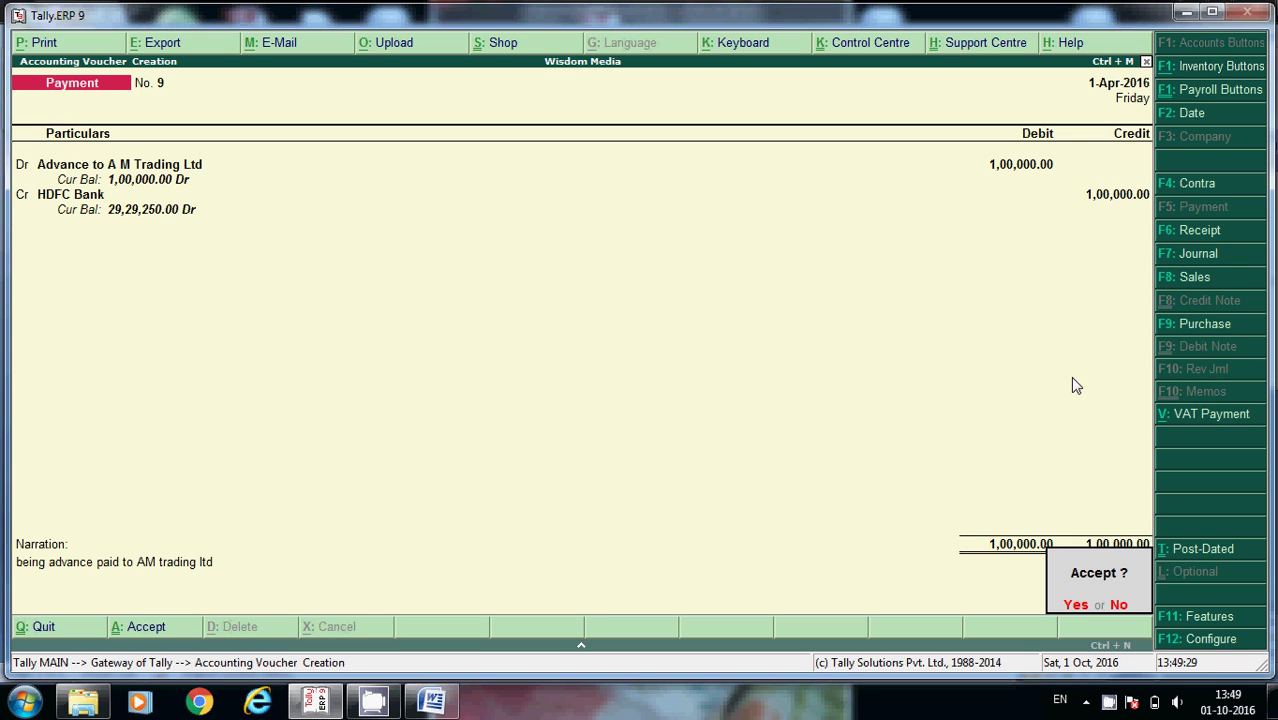
- Save the payment voucher and start a purchase voucher with ref 124 for party A M Trading Ltd
key(Return)
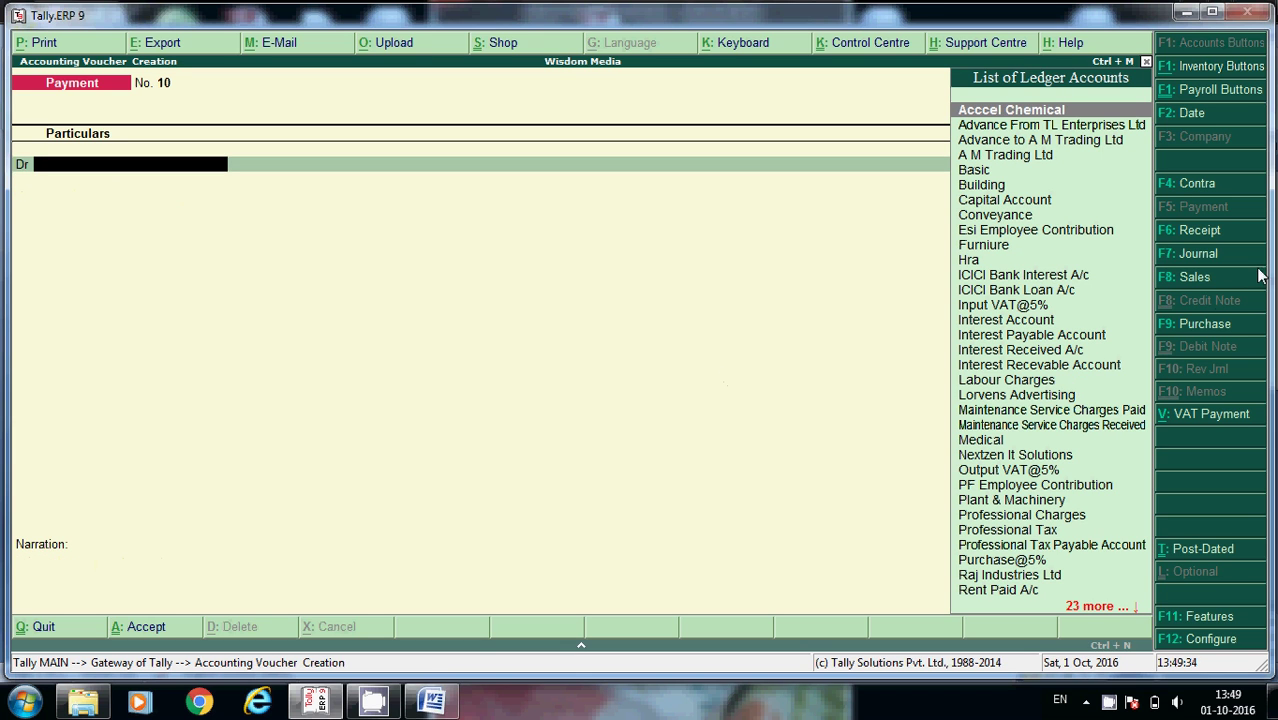
click(1208, 326)
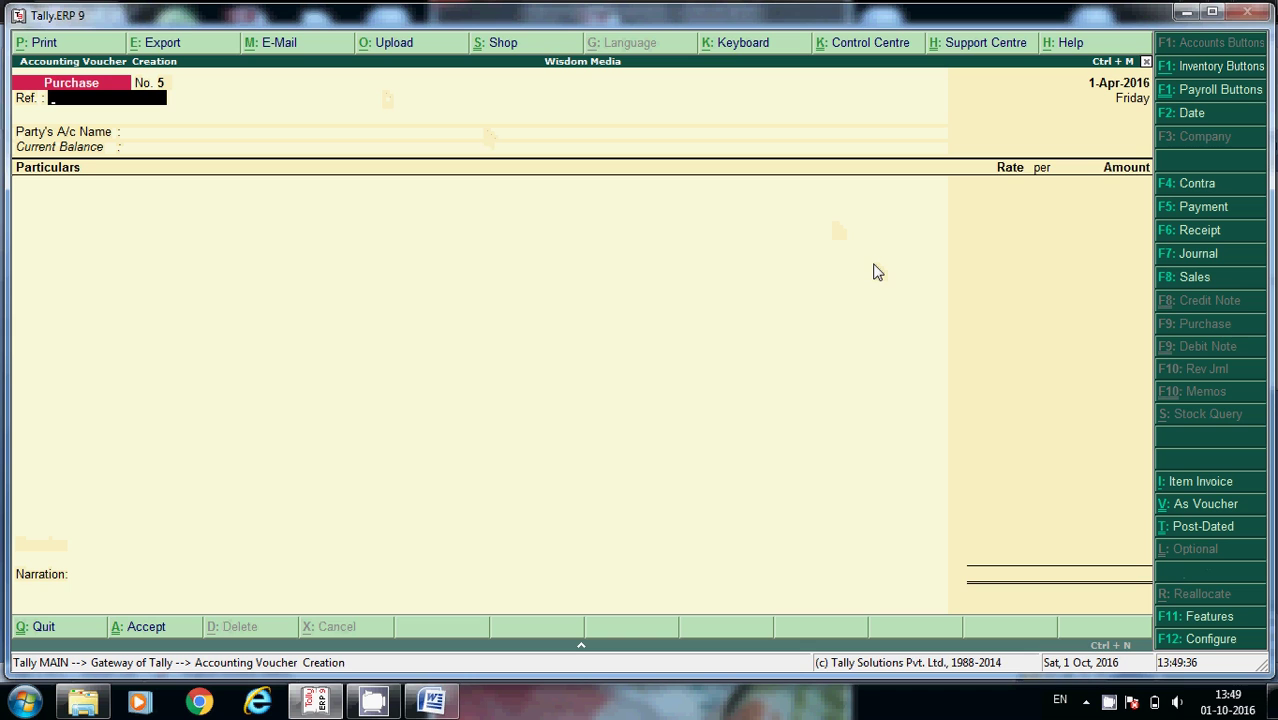
text(124)
key(Return)
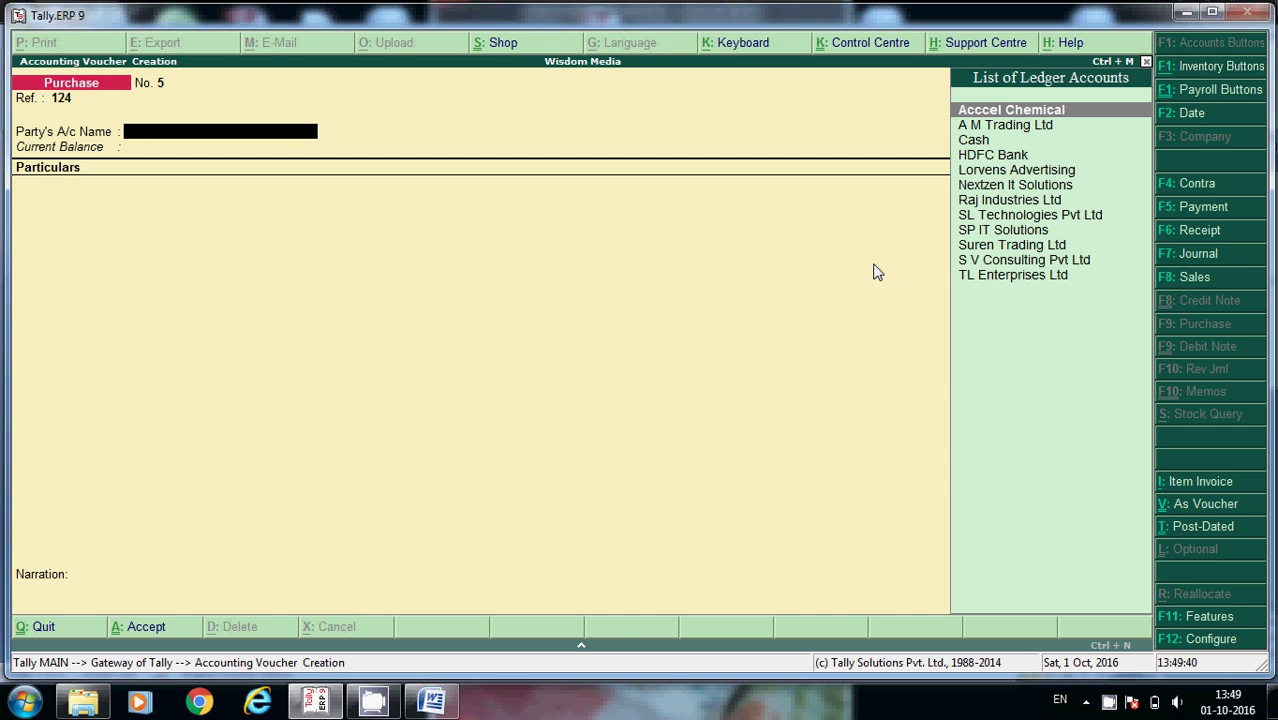
click(1040, 128)
key(Return)
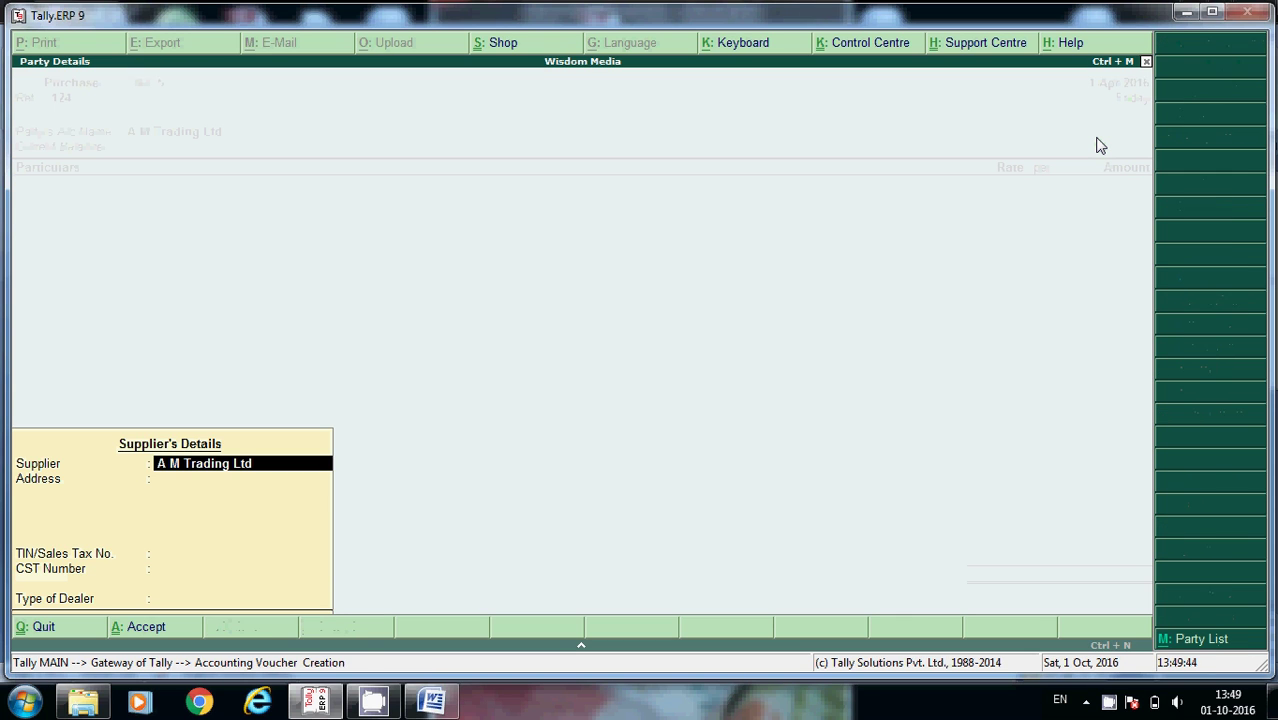
key(Return)
key(Return)
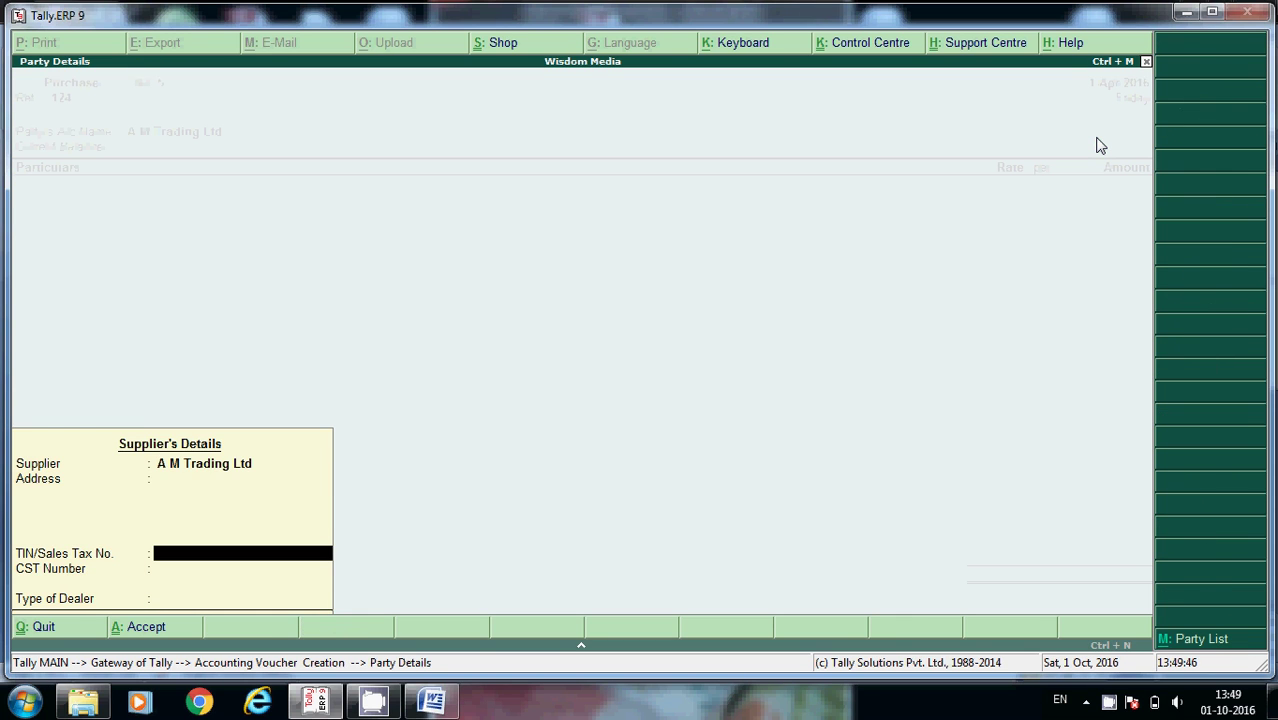
key(Return)
key(Return)
key(Return)
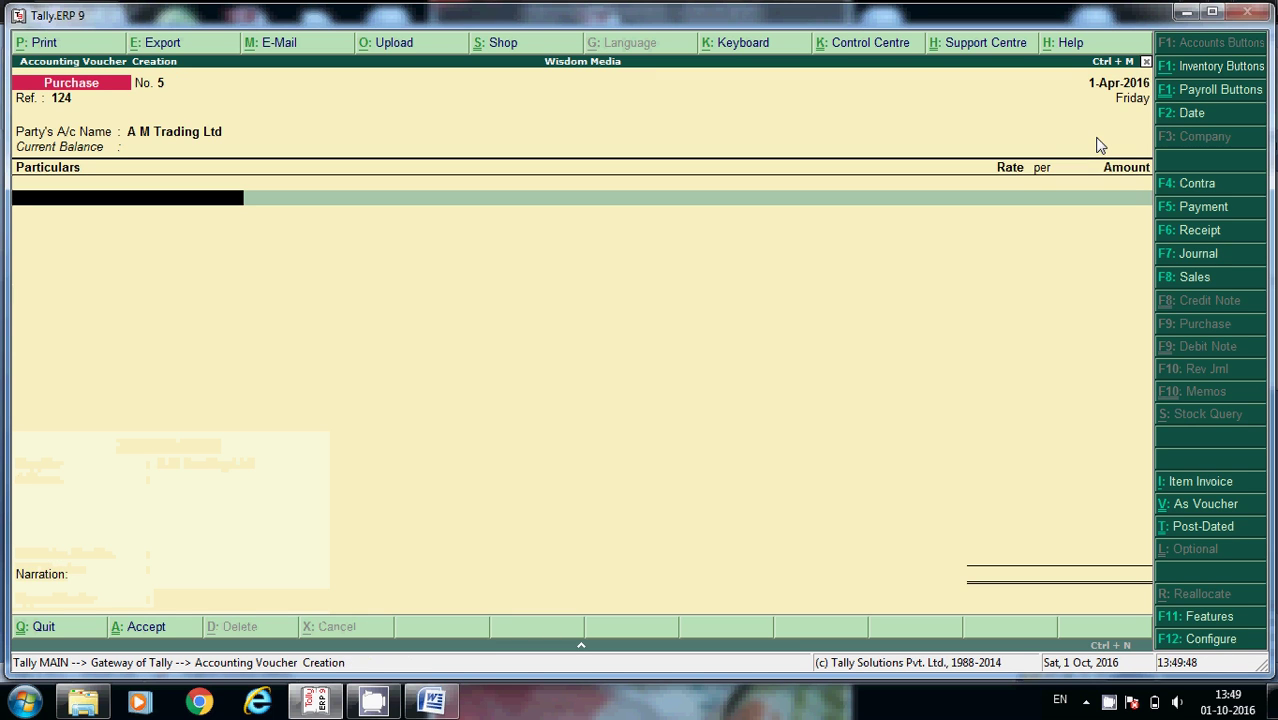
- Add Purchase@5% for 4,00,000 and Input VAT@5% (class Input VAT @ 5%) for 20,000
text(pur)
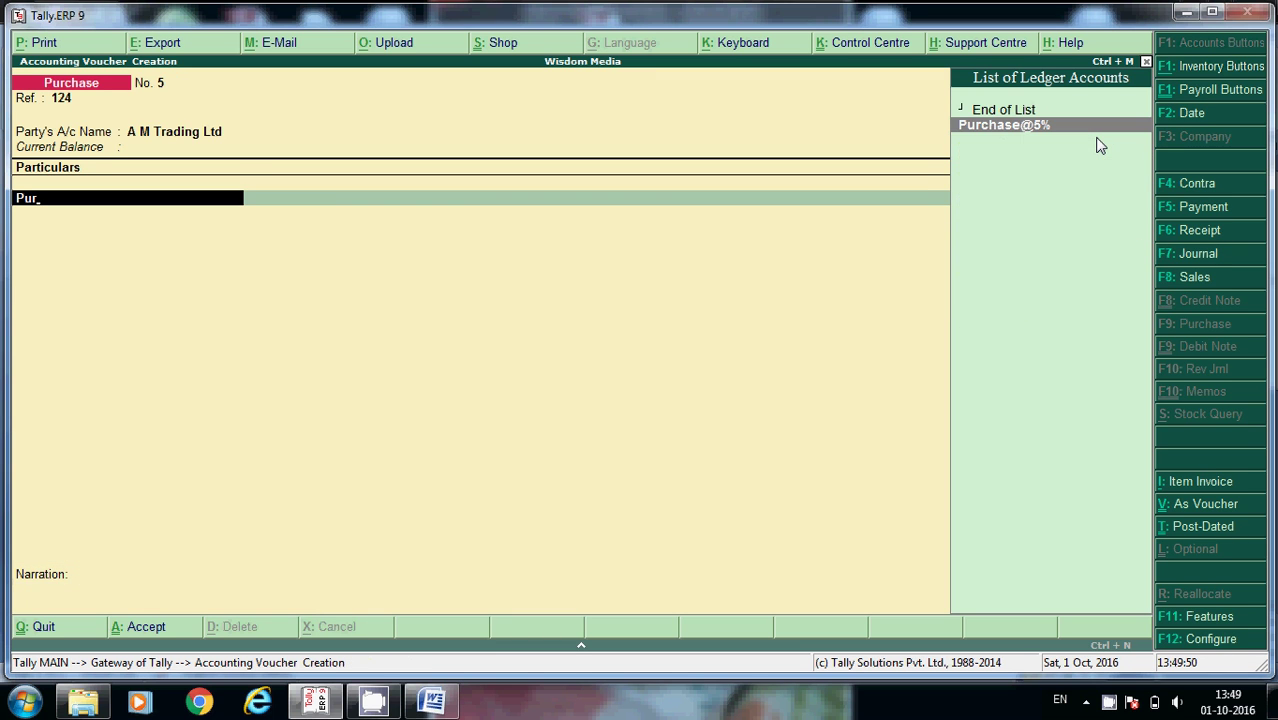
key(Return)
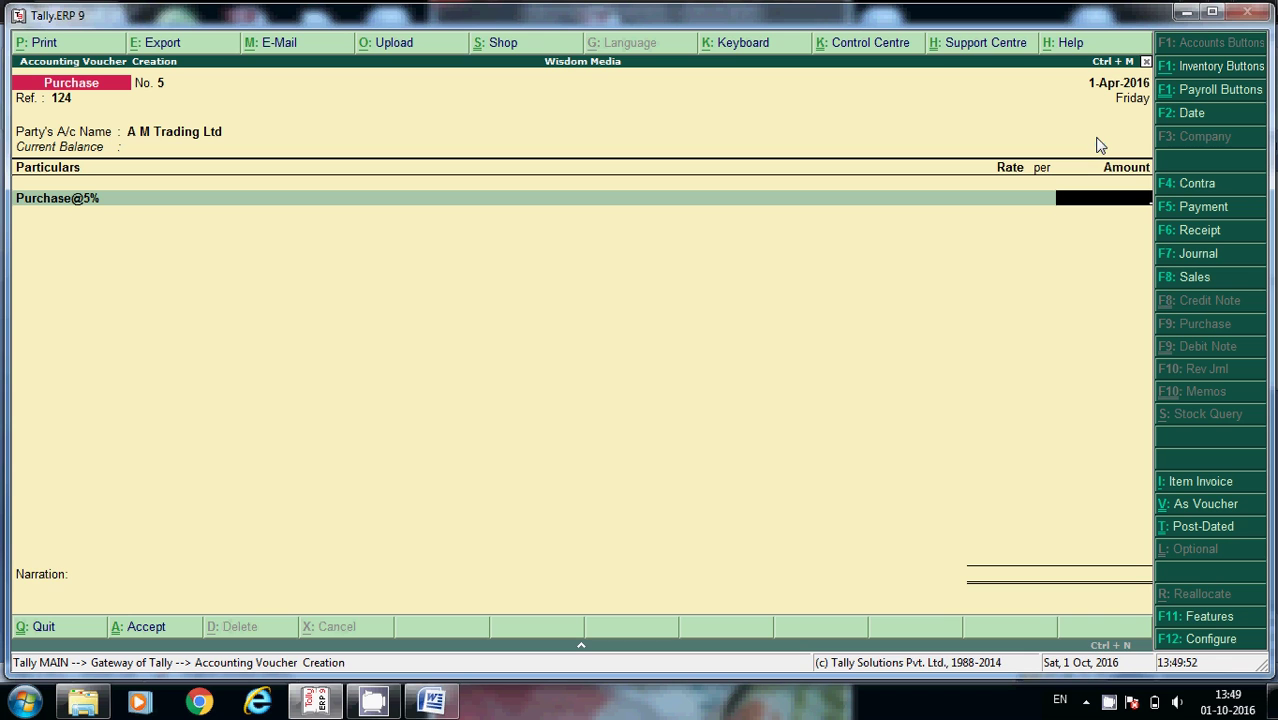
text(400000)
key(Return)
text(In)
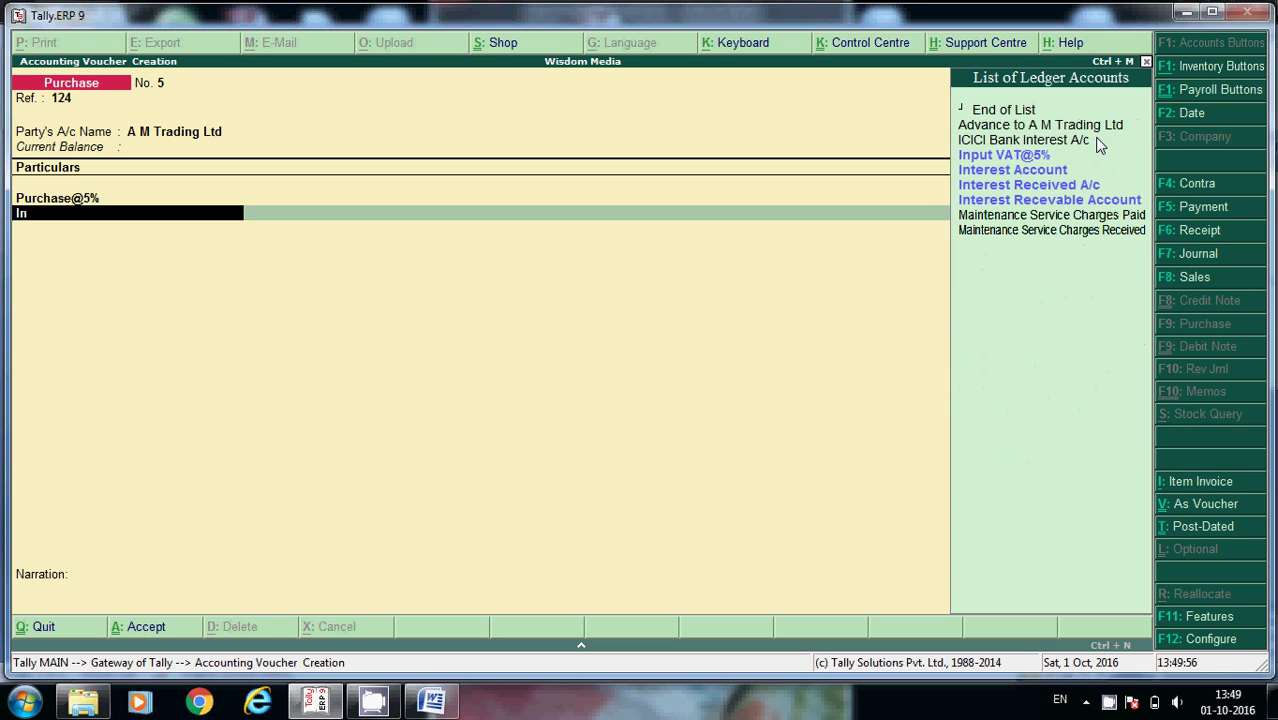
text(p)
key(Return)
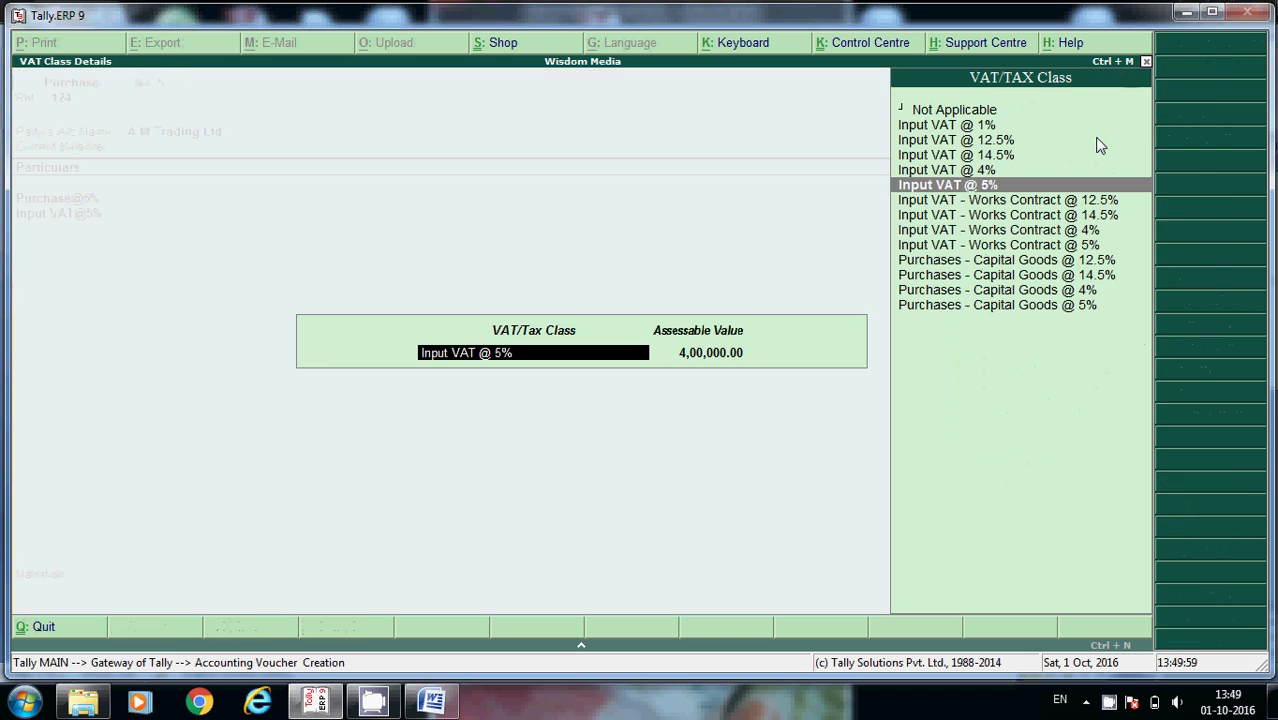
key(Return)
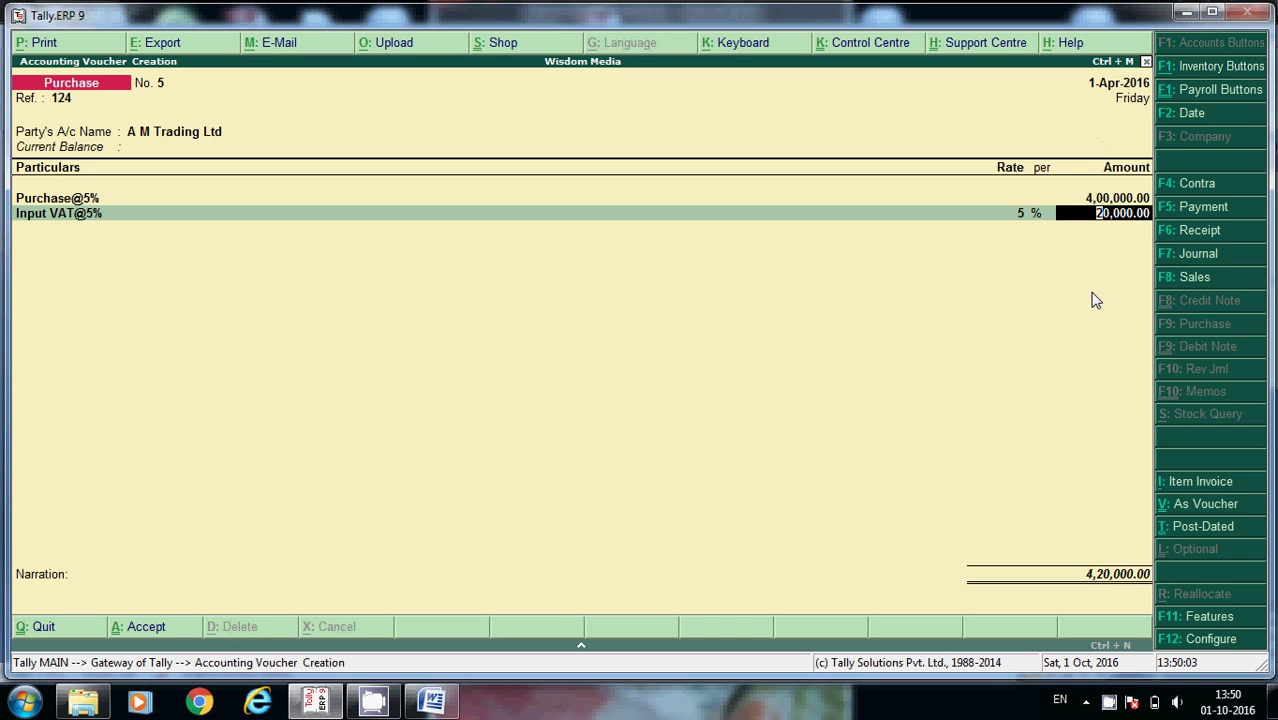
key(Return)
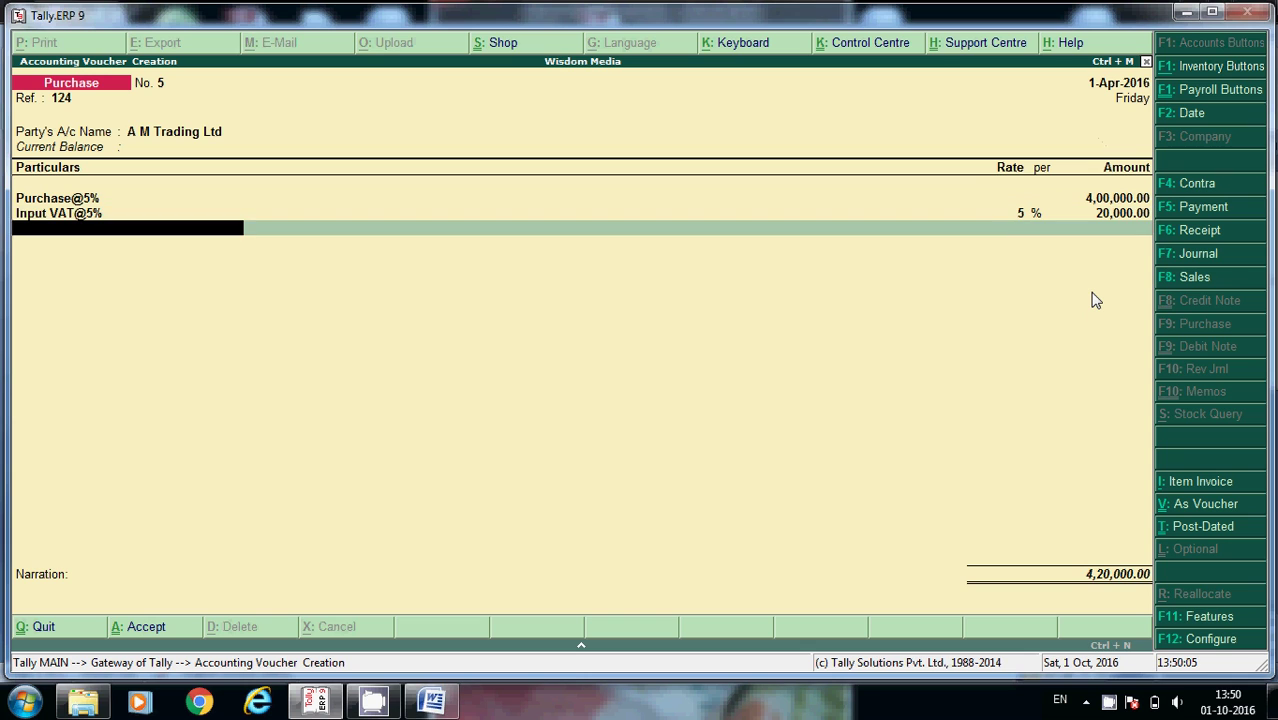
- Add the narration 'being purchaed from AM trading ltd' and accept purchase voucher No. 5
key(Return)
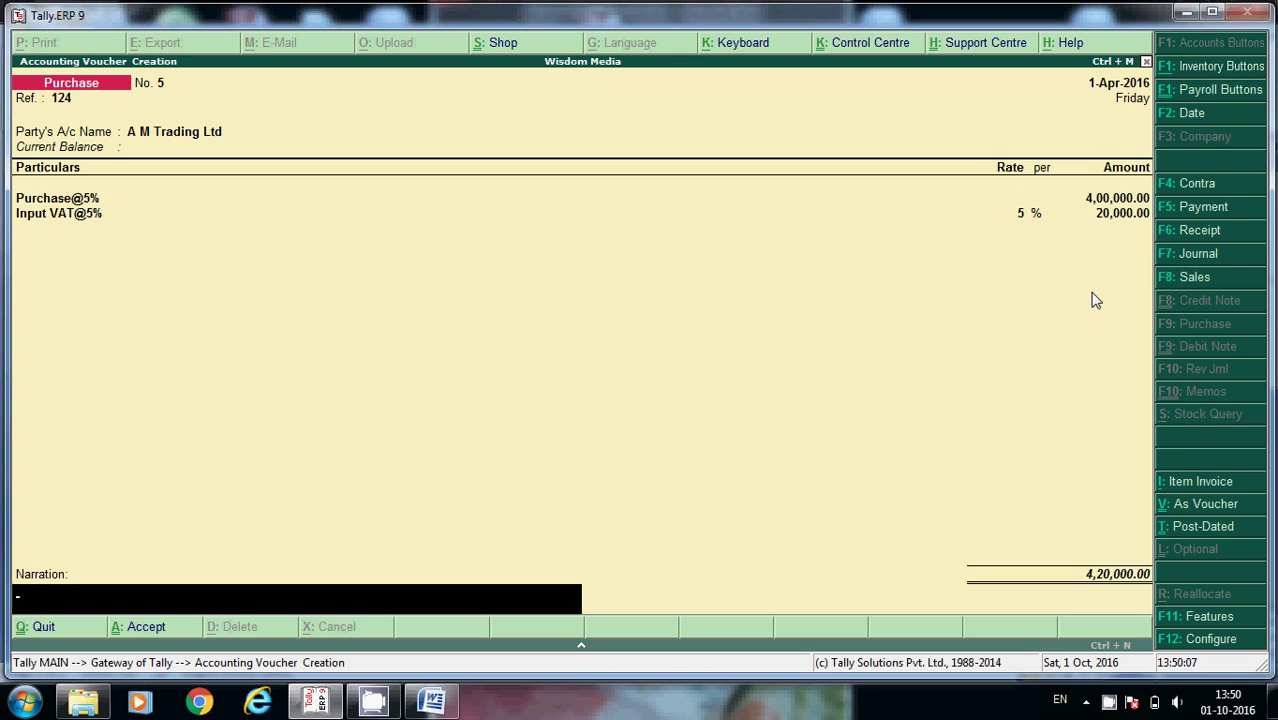
text(being purchaed from)
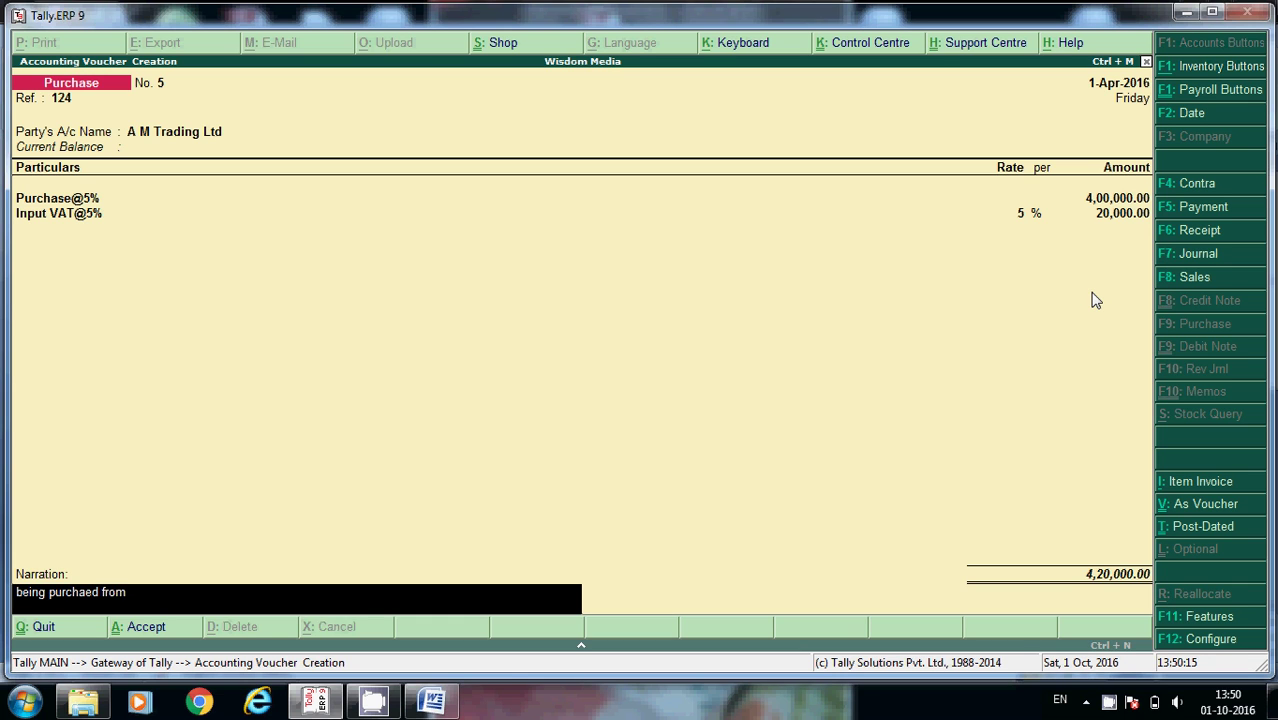
text( AM trading ltd)
key(Return)
key(y)
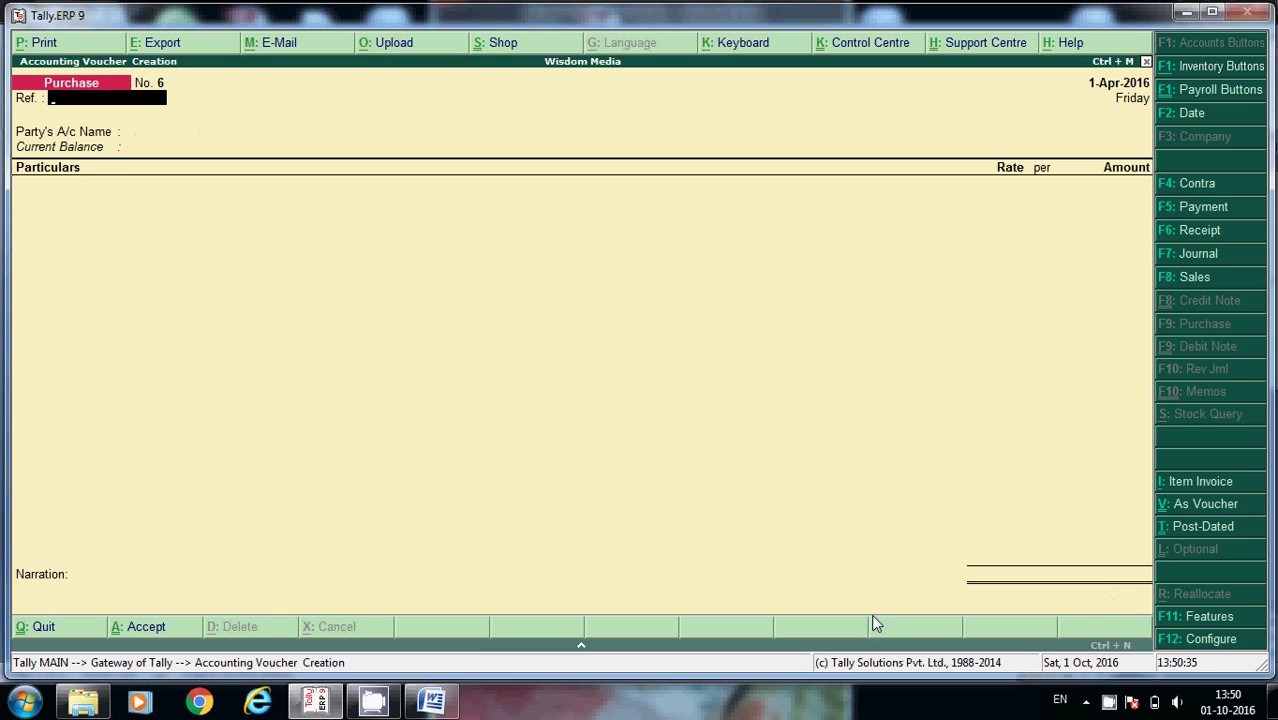
- Start payment voucher 10, debiting A M Trading Ltd 4,20,000 against pending bill 124
click(1212, 210)
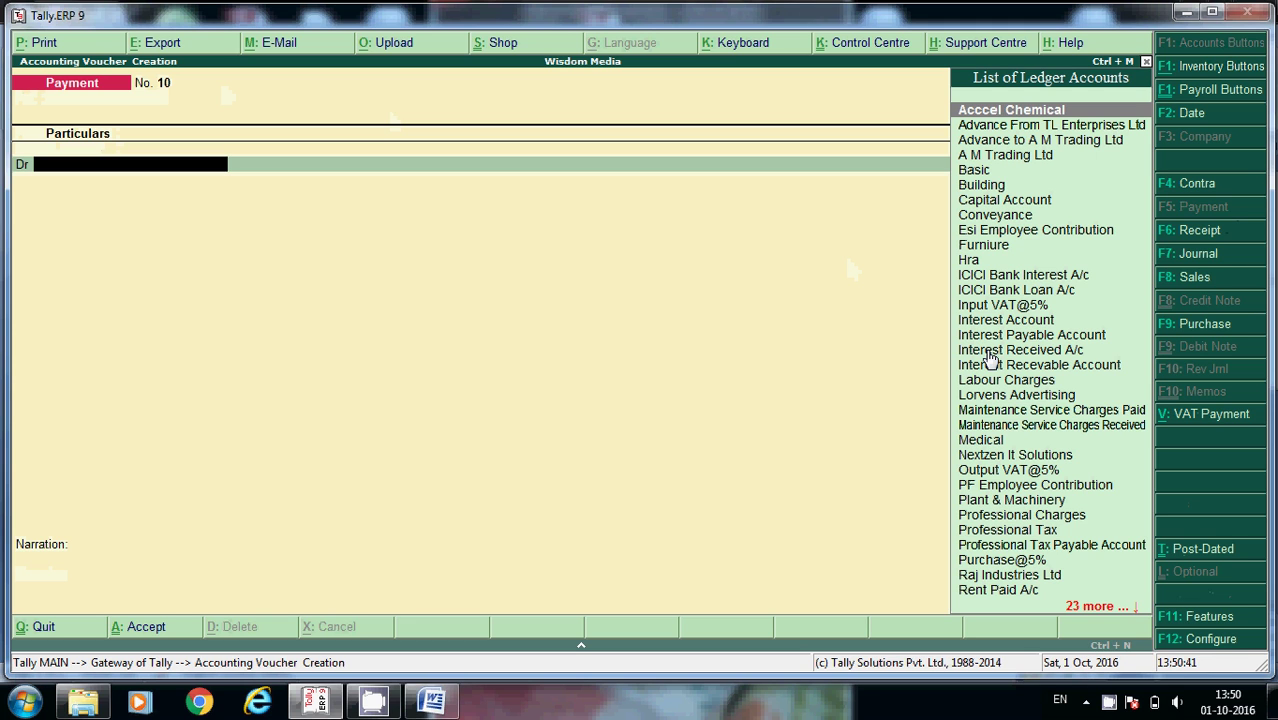
text(Am)
key(Return)
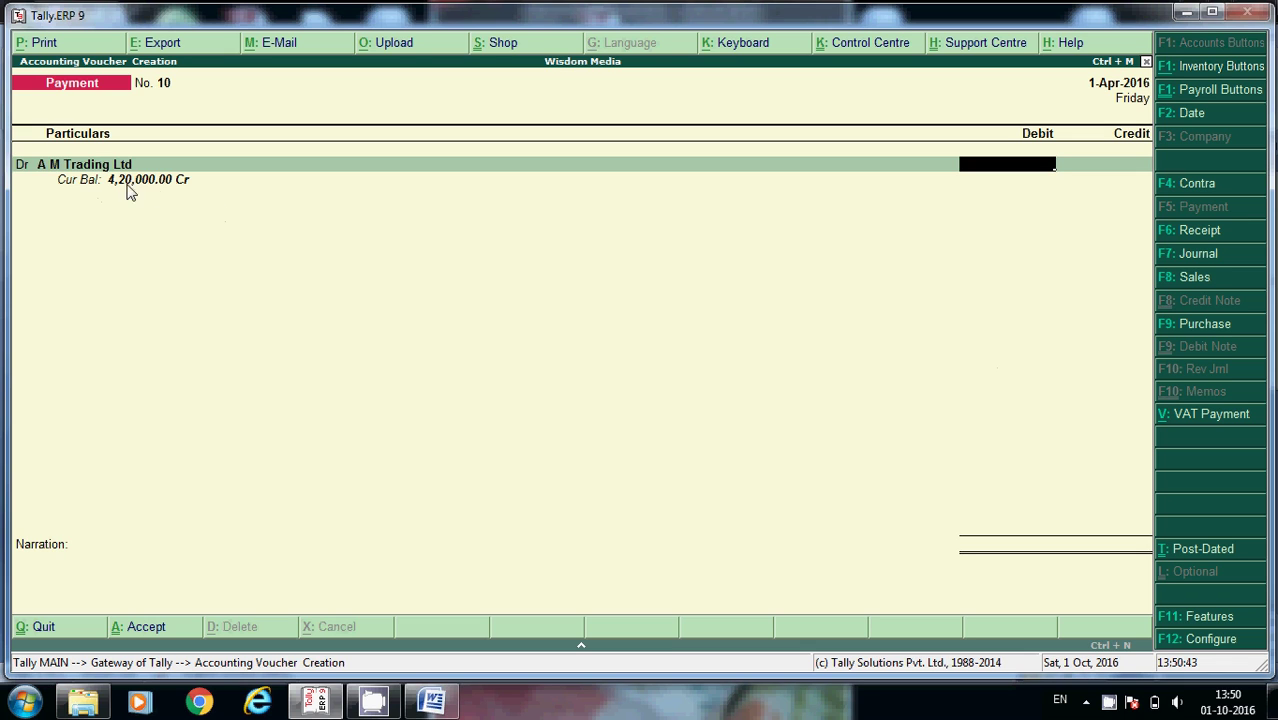
text(420000)
key(Return)
key(Return)
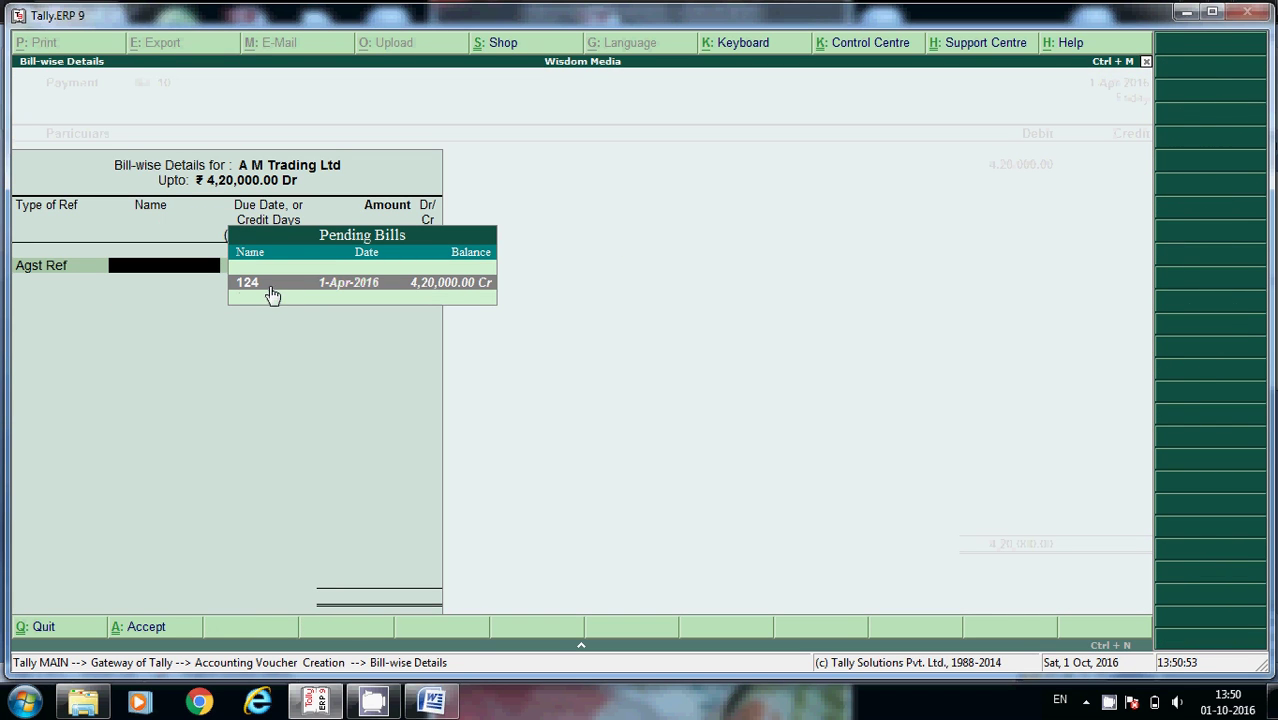
click(456, 285)
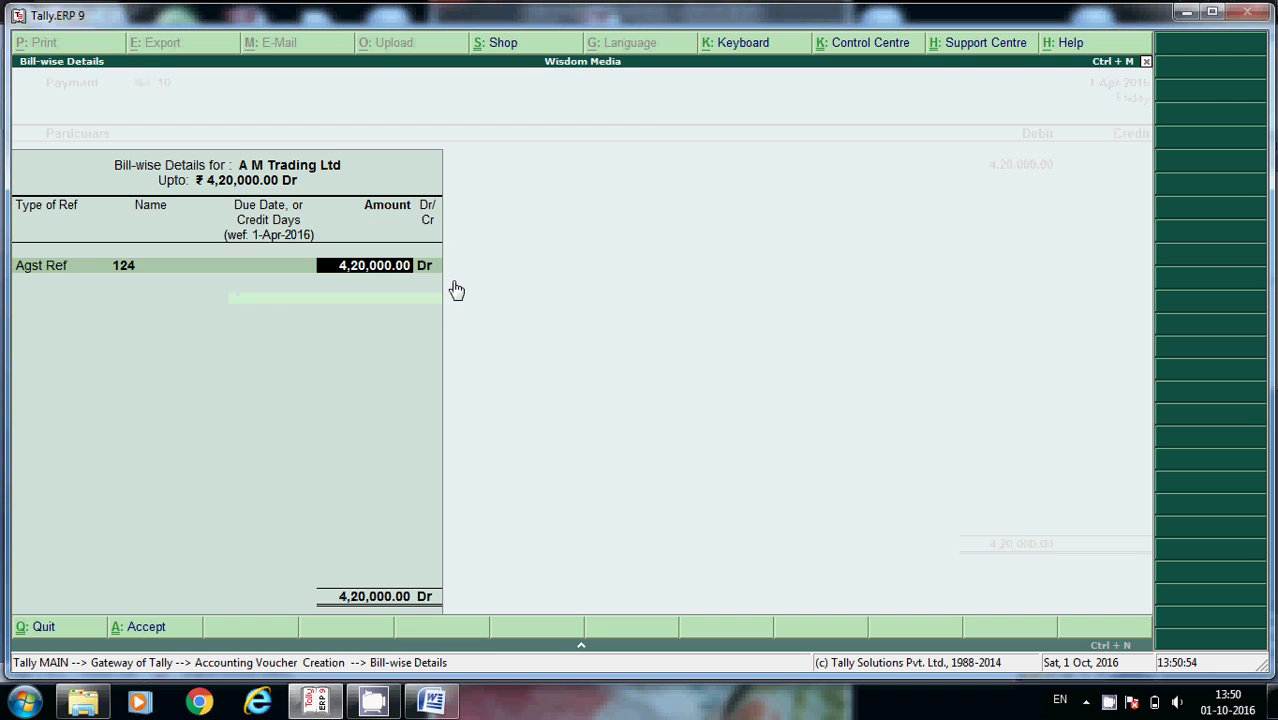
key(Return)
key(Return)
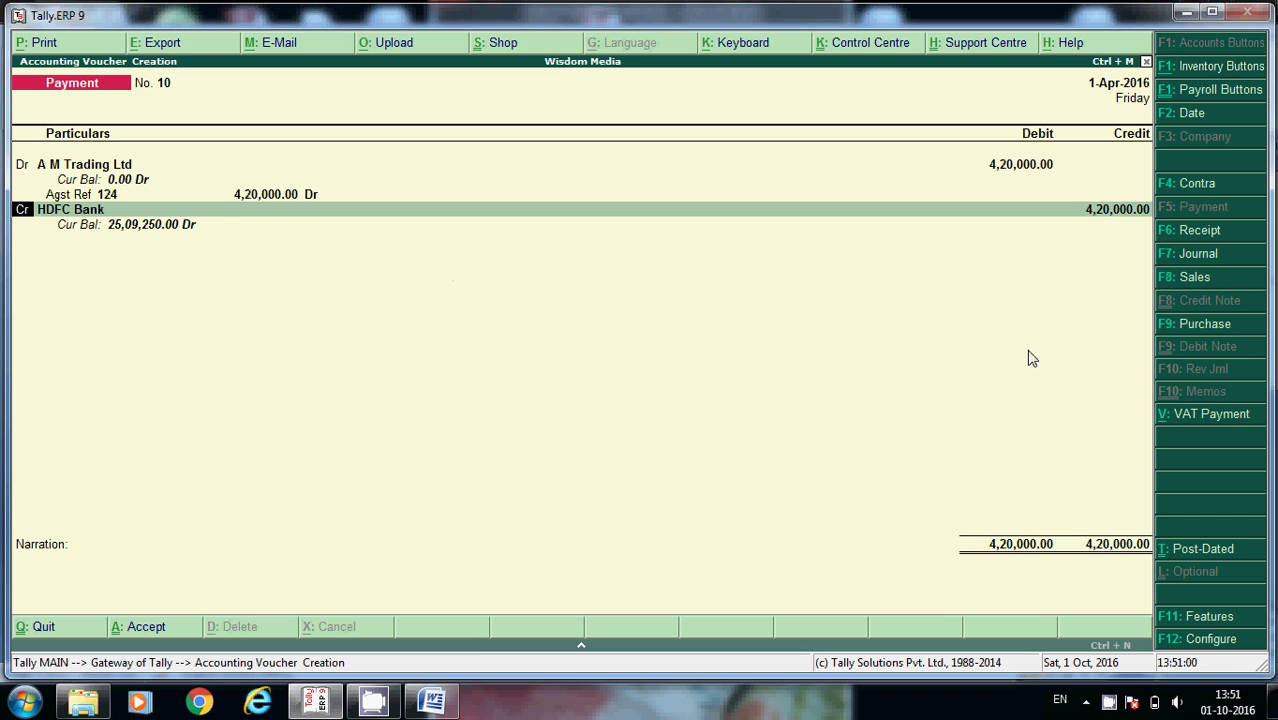
- Credit Advance to A M Trading Ltd 1,00,000 and leave the remaining 3,20,000 on HDFC Bank
key(Return)
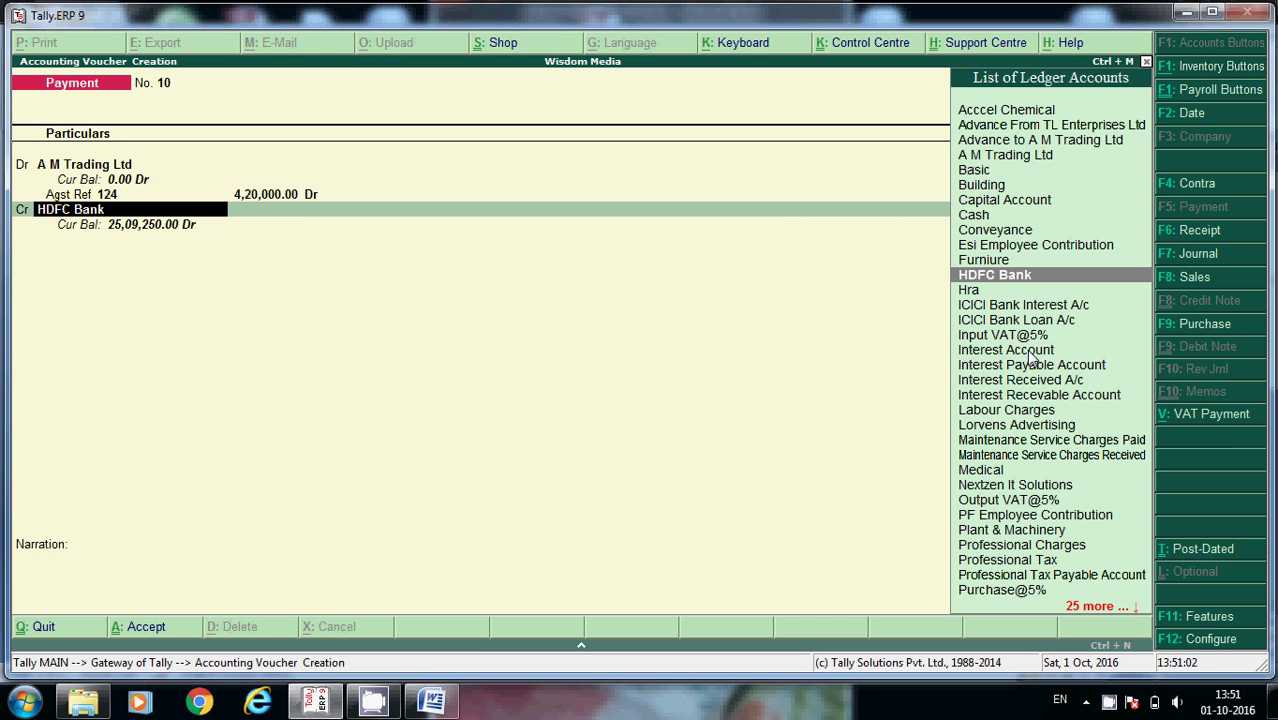
text(Ad)
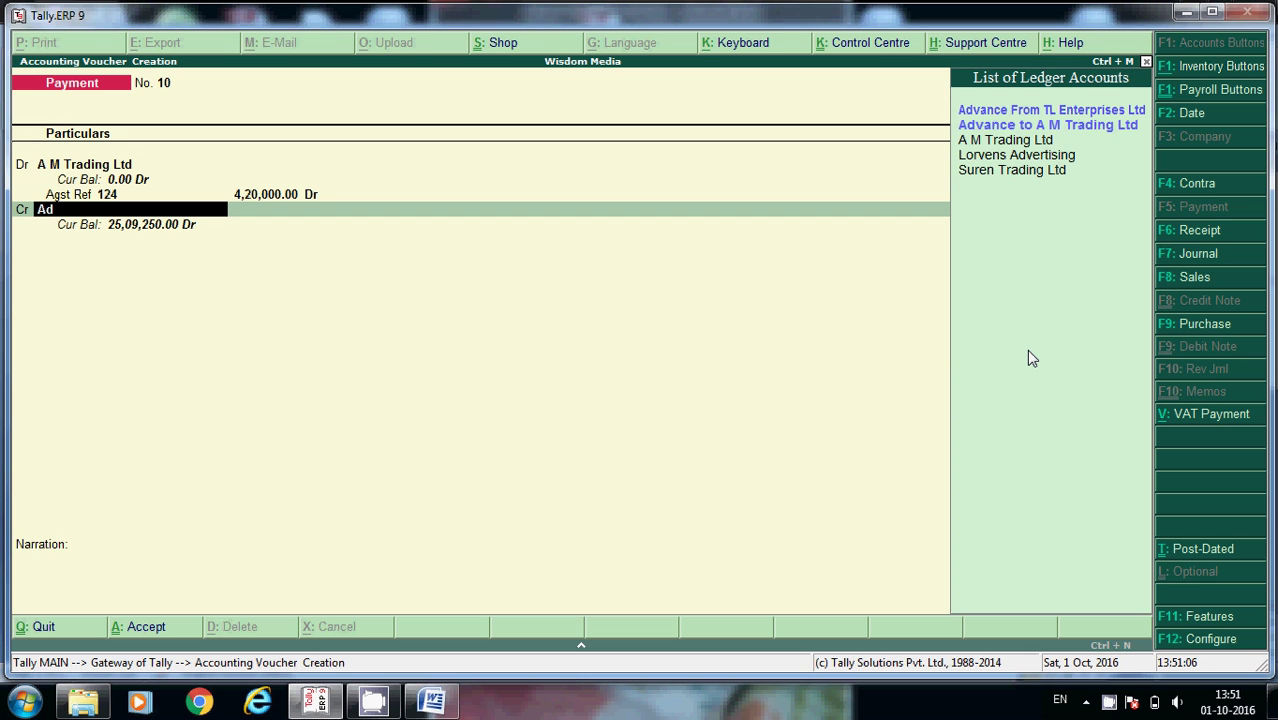
key(Down)
key(Return)
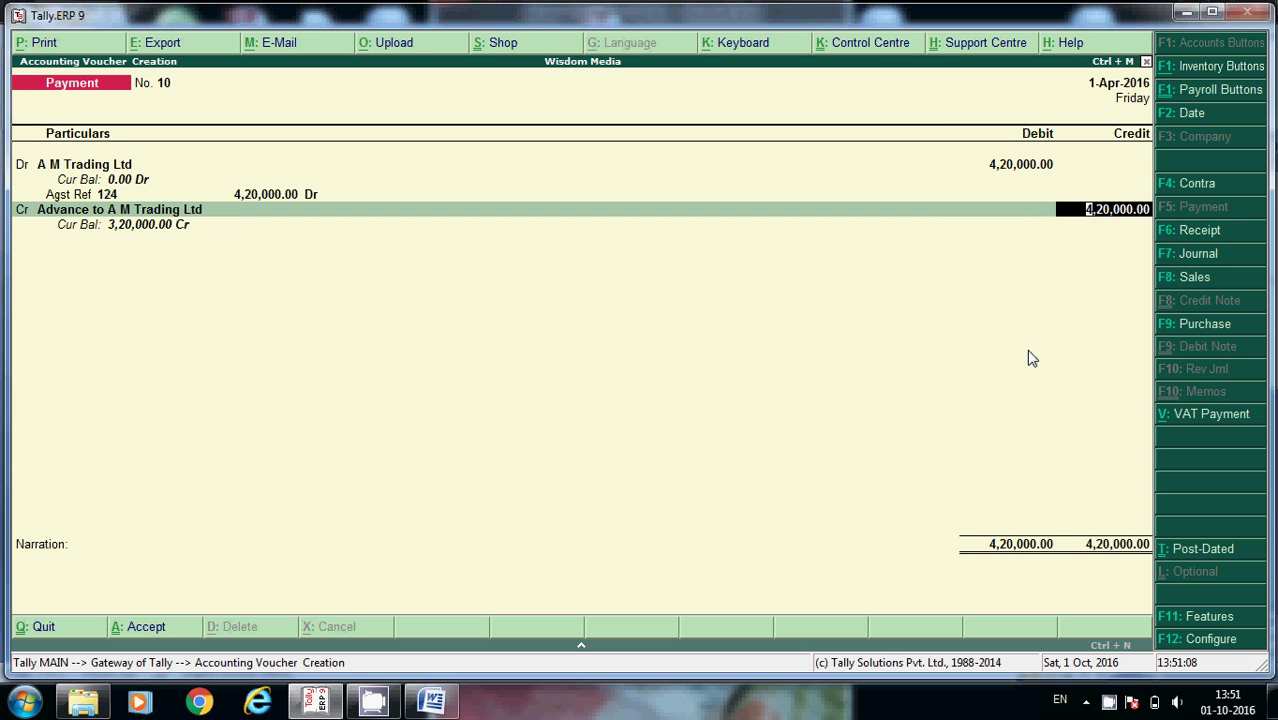
text(100000)
key(Return)
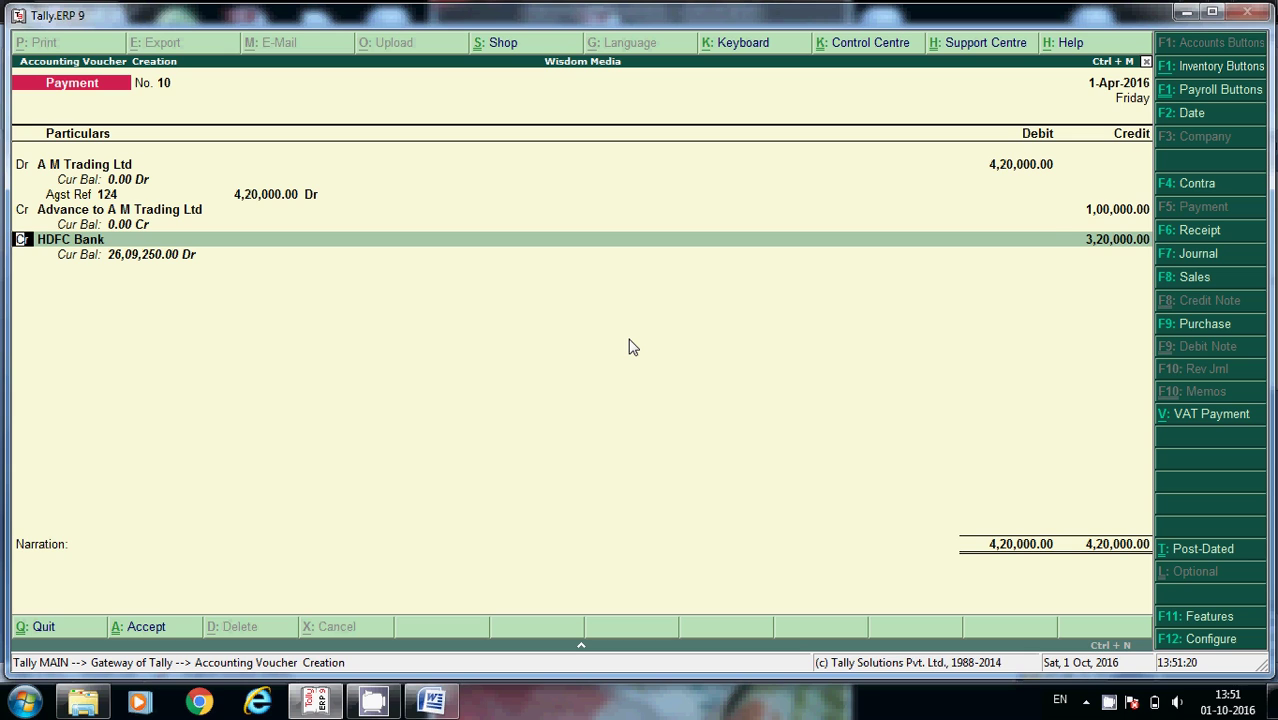
key(Return)
key(Return)
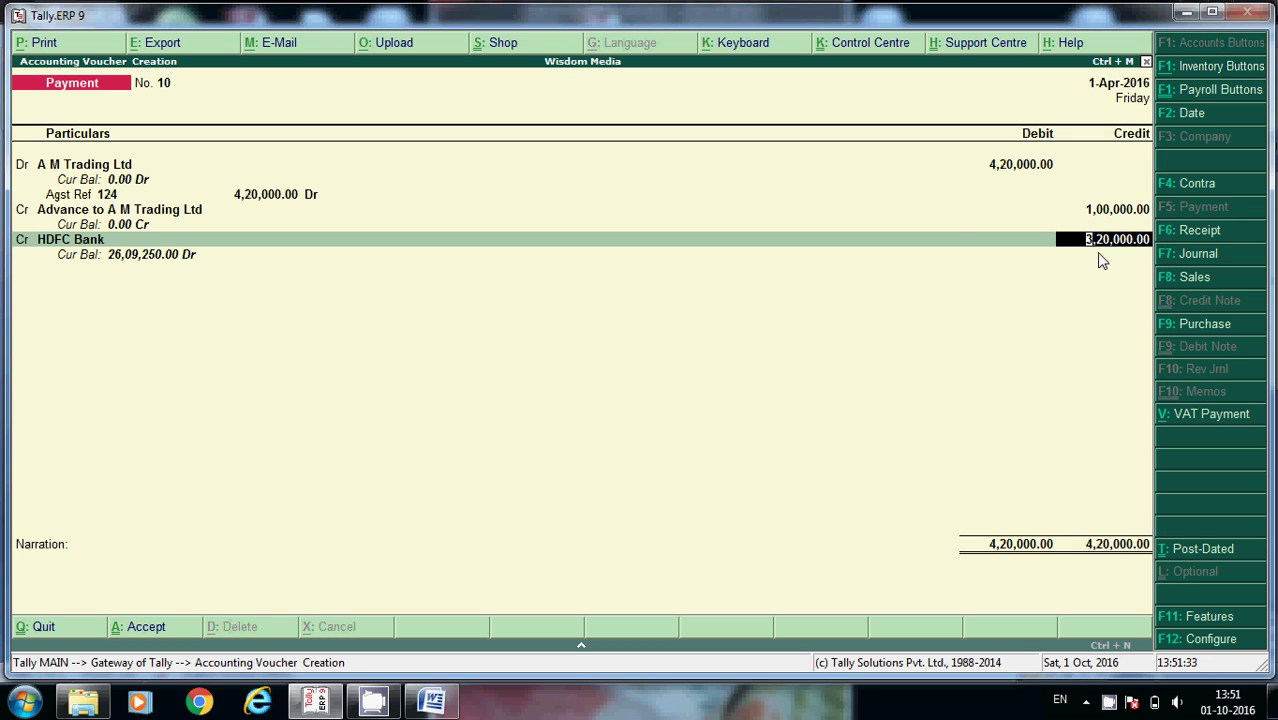
- Accept HDFC Bank's cheque allocation and type the narration 'being advance amount adjusted against billing'
key(Return)
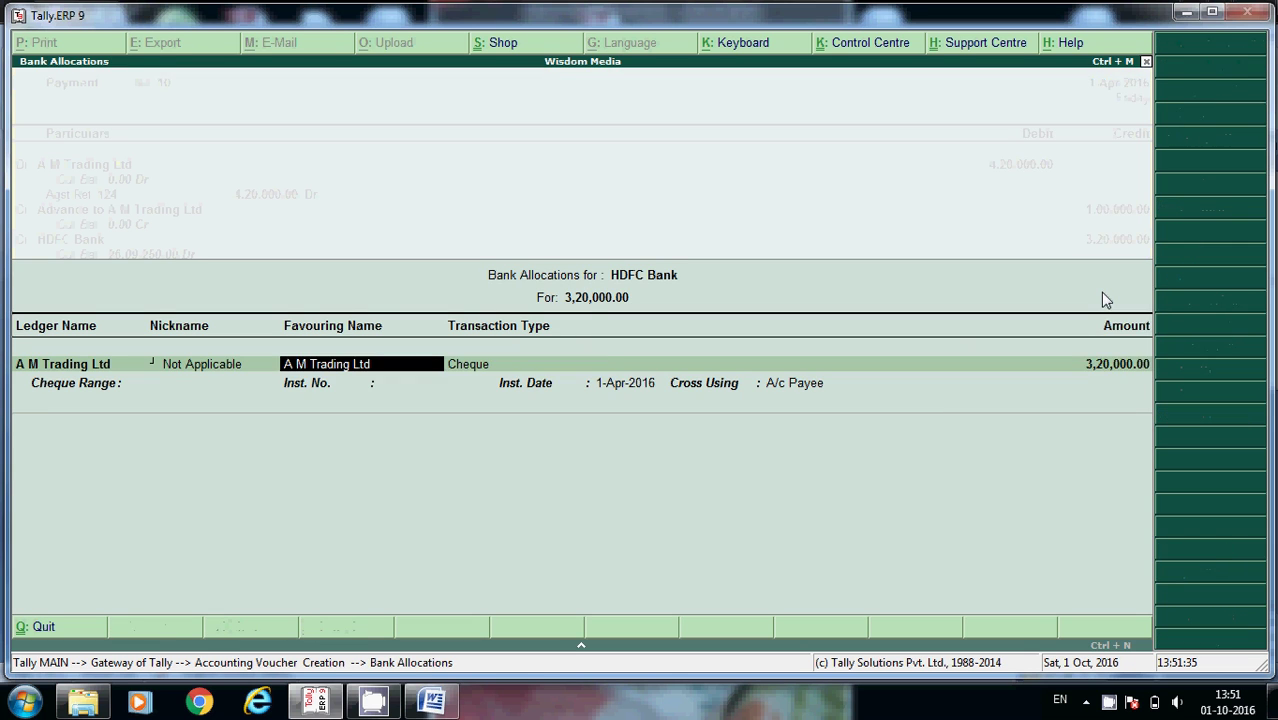
key(Return)
key(Return)
key(Return)
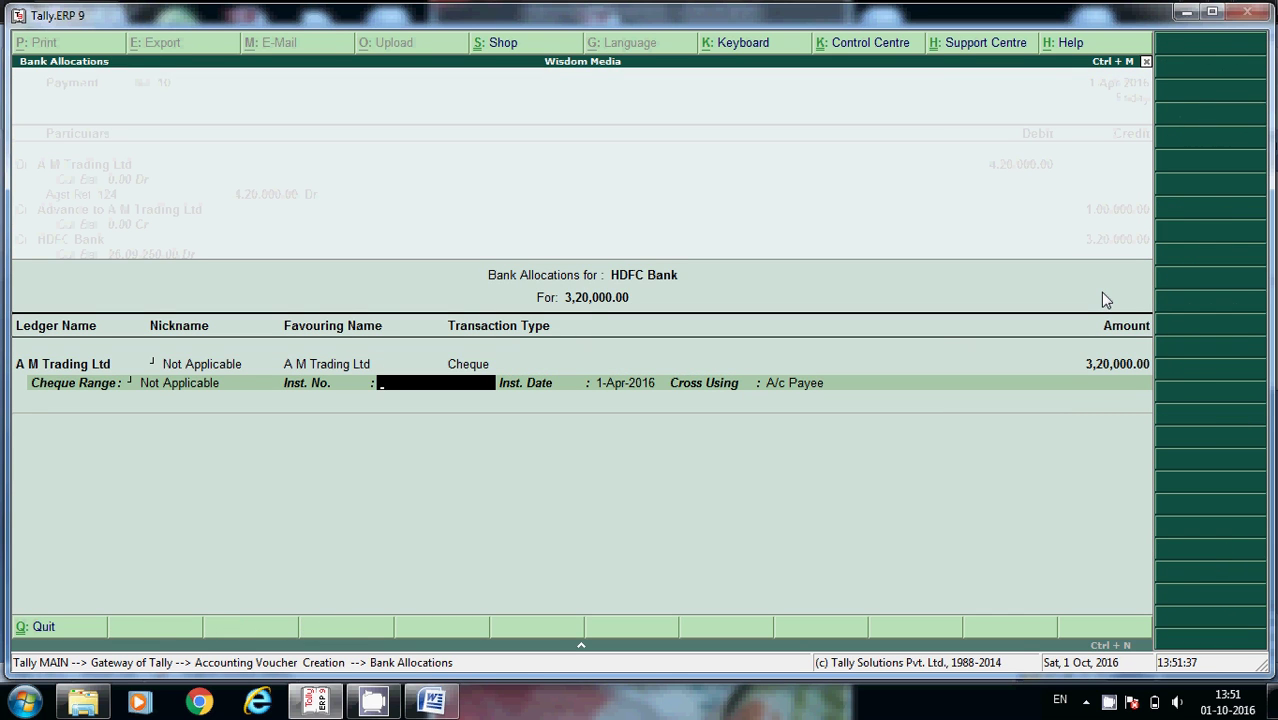
key(Return)
key(Return)
key(Return)
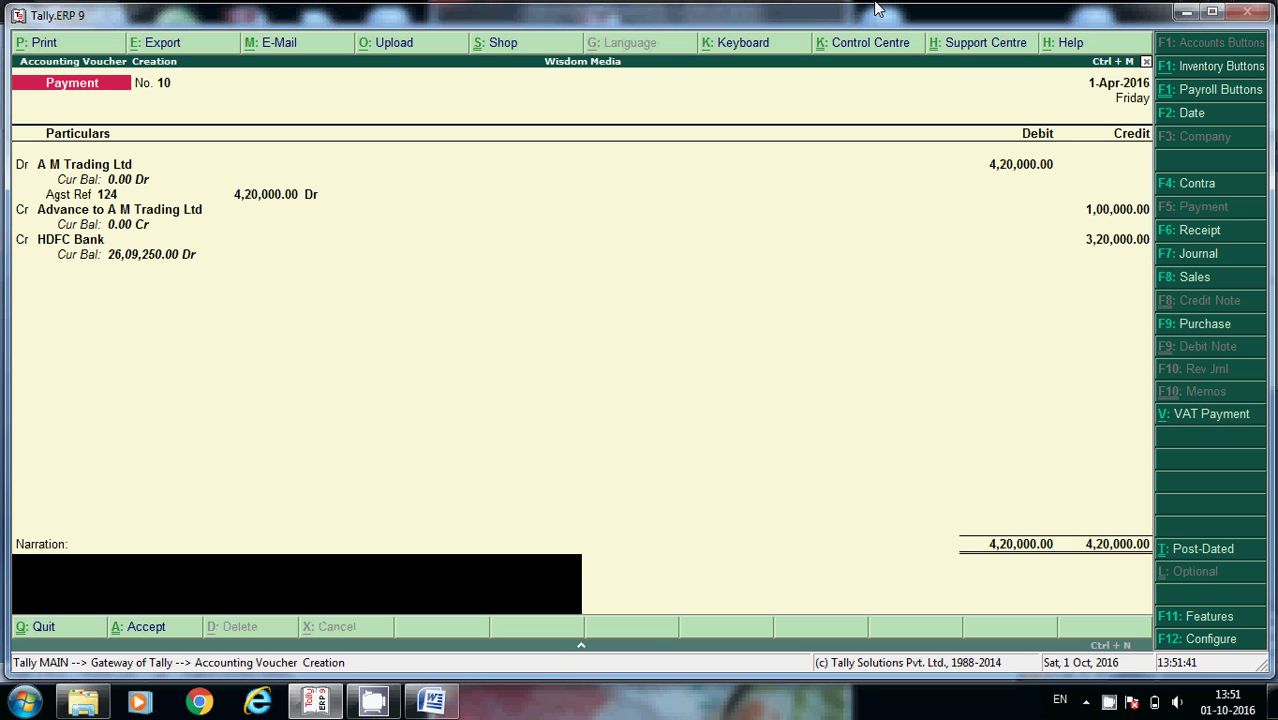
text(being advance amount adju)
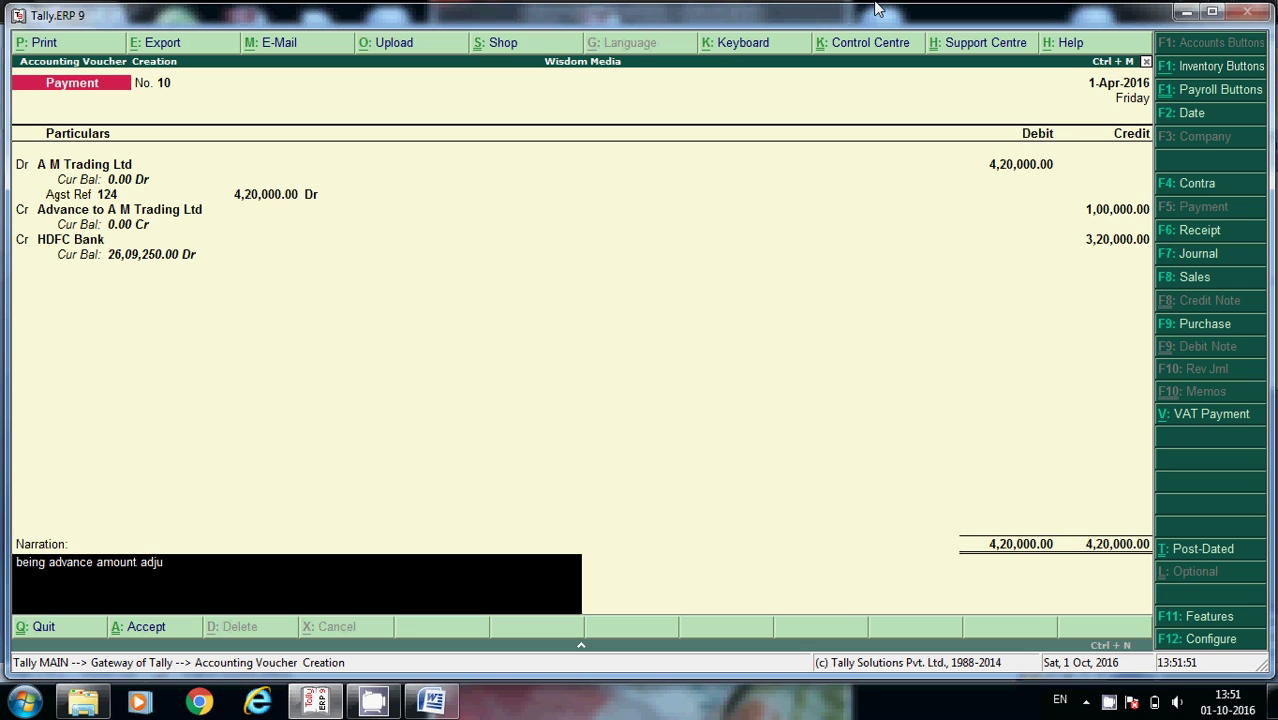
text(stdd against billing)
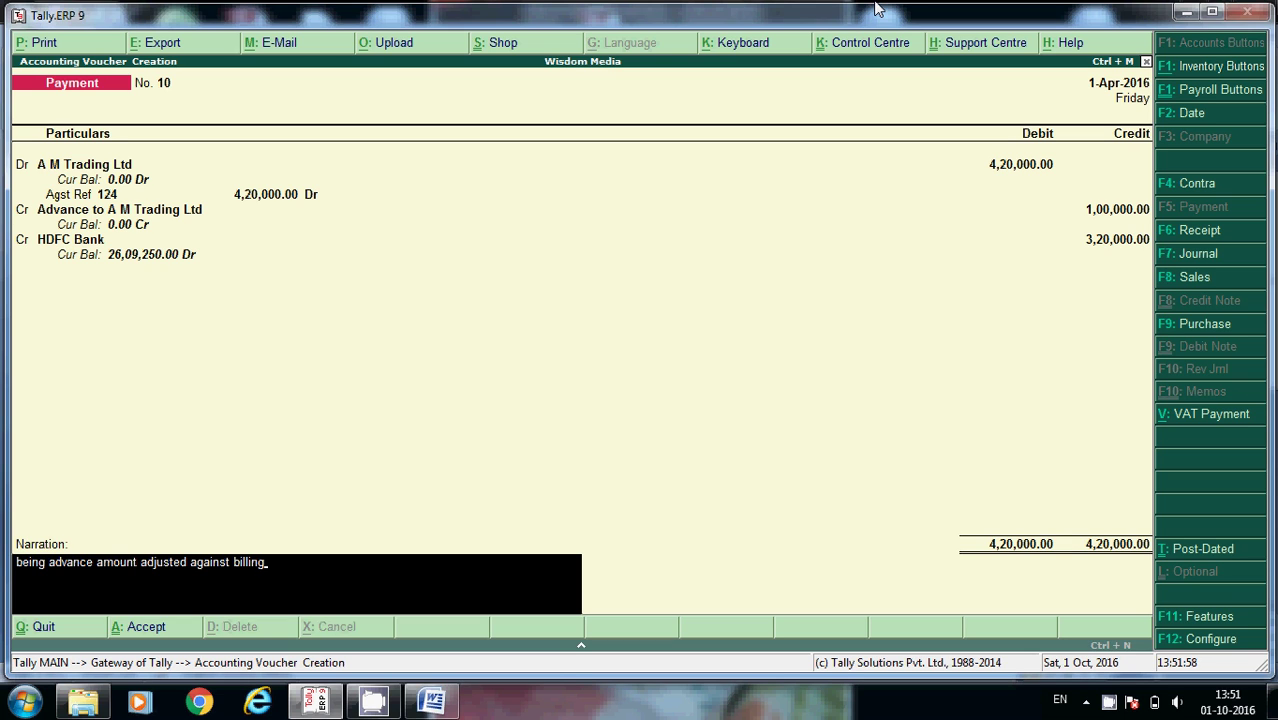
key(Return)
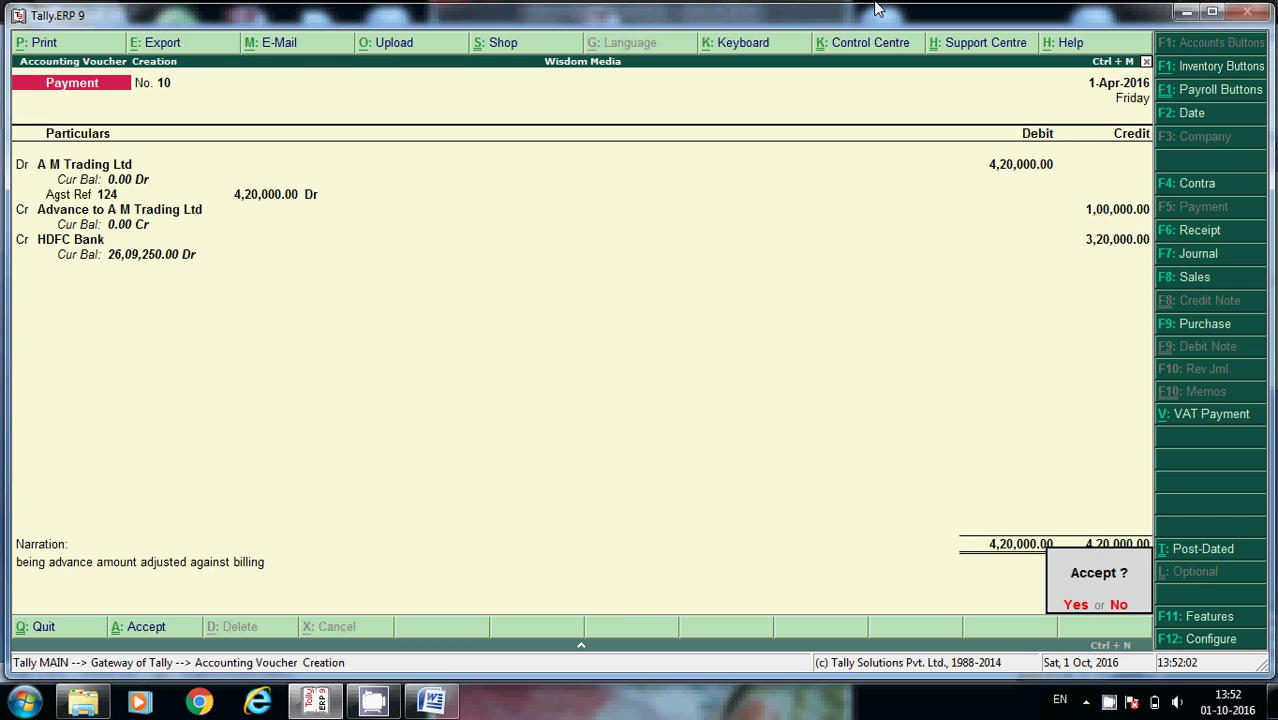
- Save payment voucher 10 and leave voucher entry for the Gateway
key(Return)
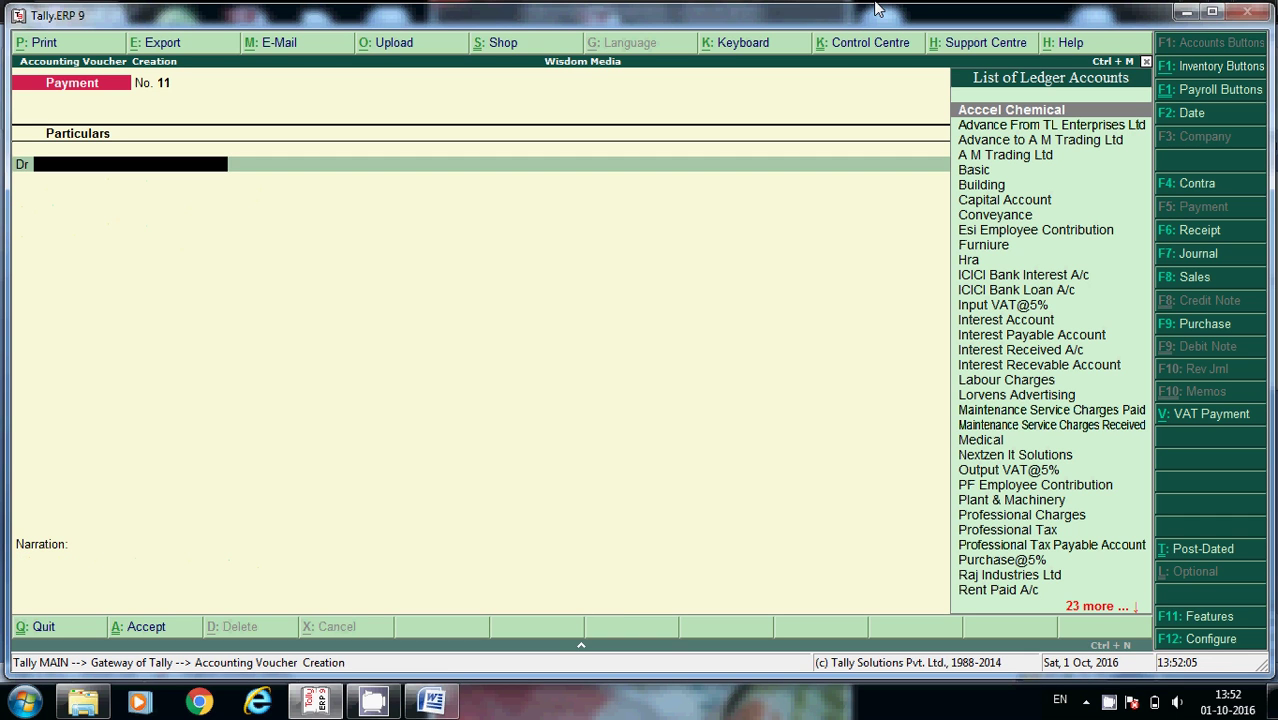
key(Escape)
key(Return)
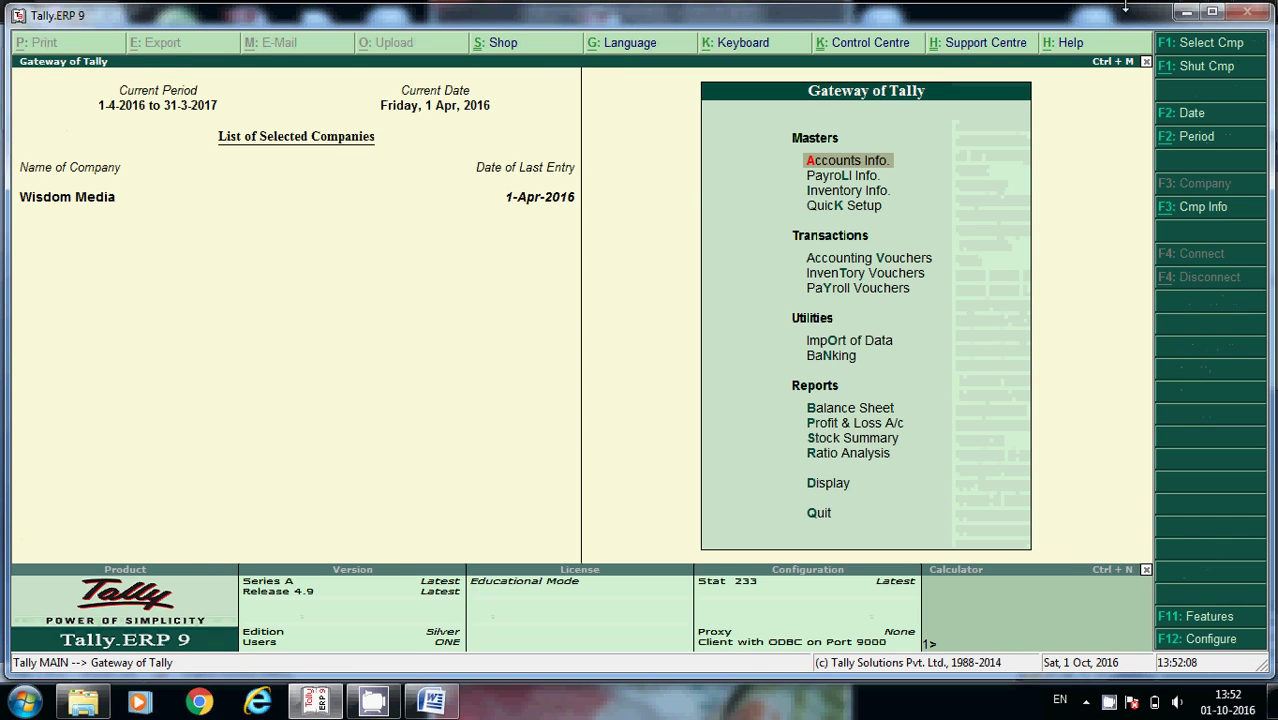
- Display the Advance to A M Trading Ltd ledger, then the A M Trading Ltd ledger, via Account Books
click(827, 485)
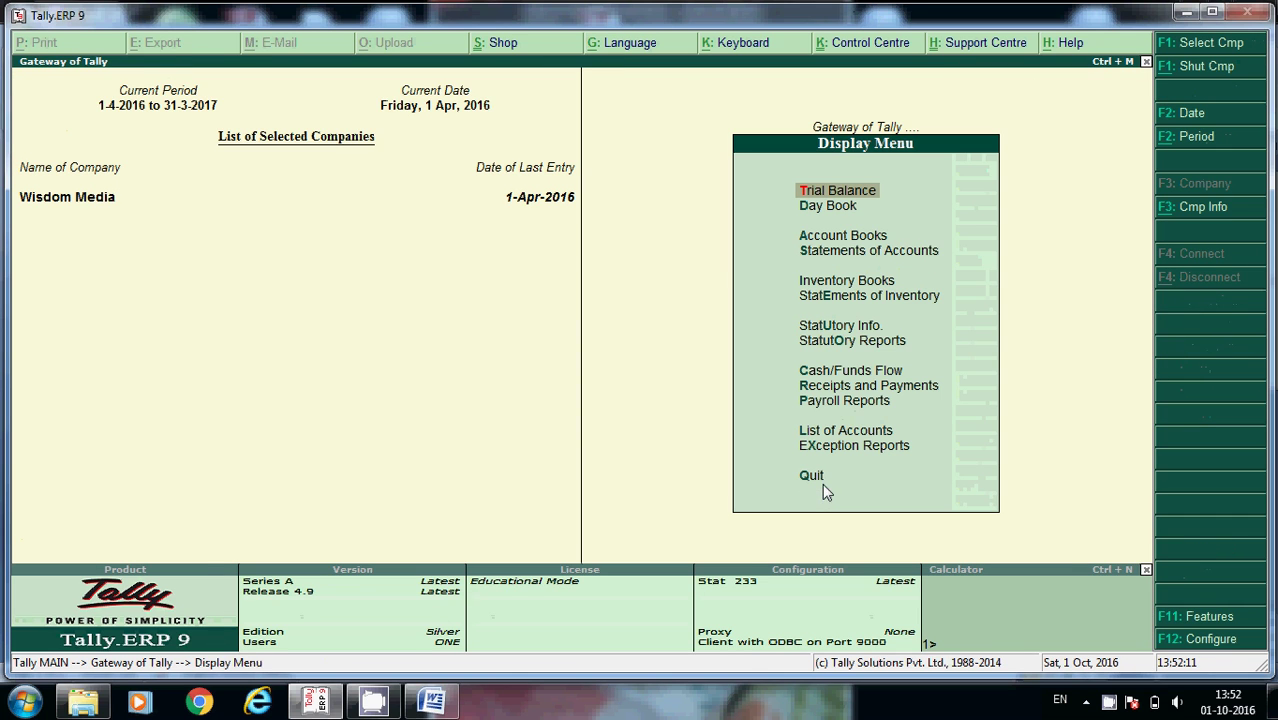
click(847, 237)
click(836, 289)
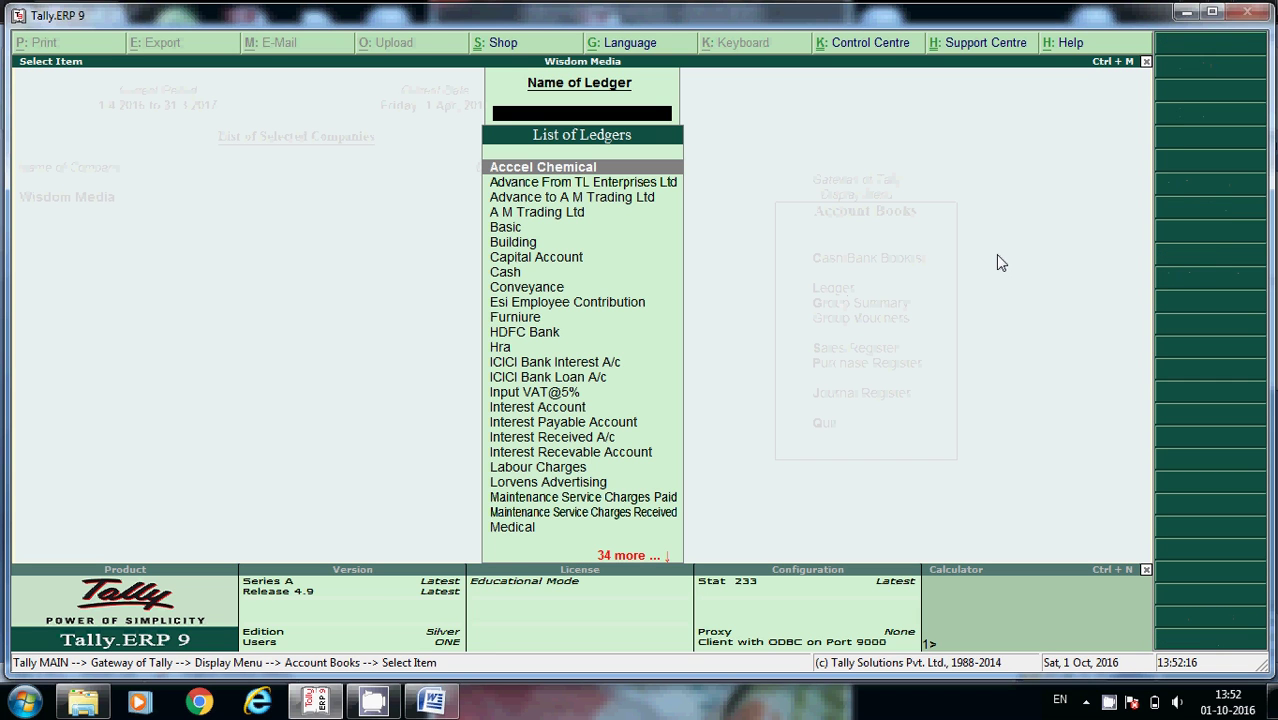
text(Ad)
key(Down)
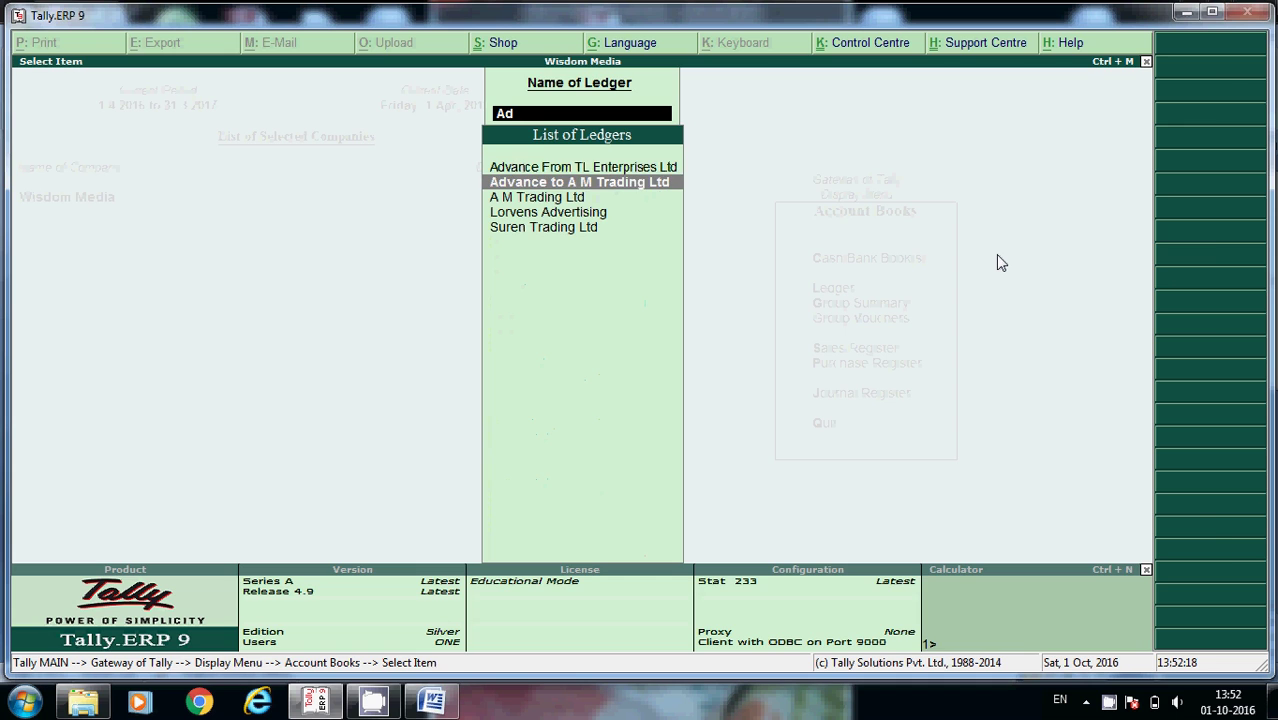
key(Return)
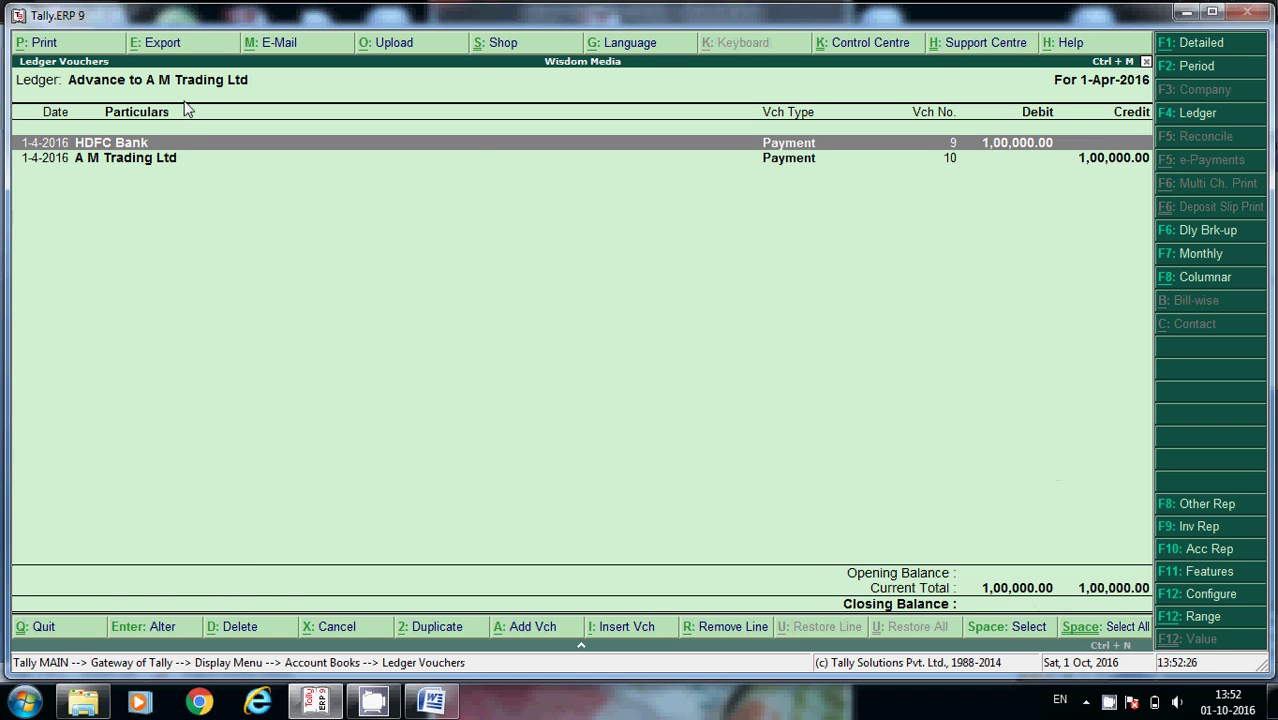
key(Escape)
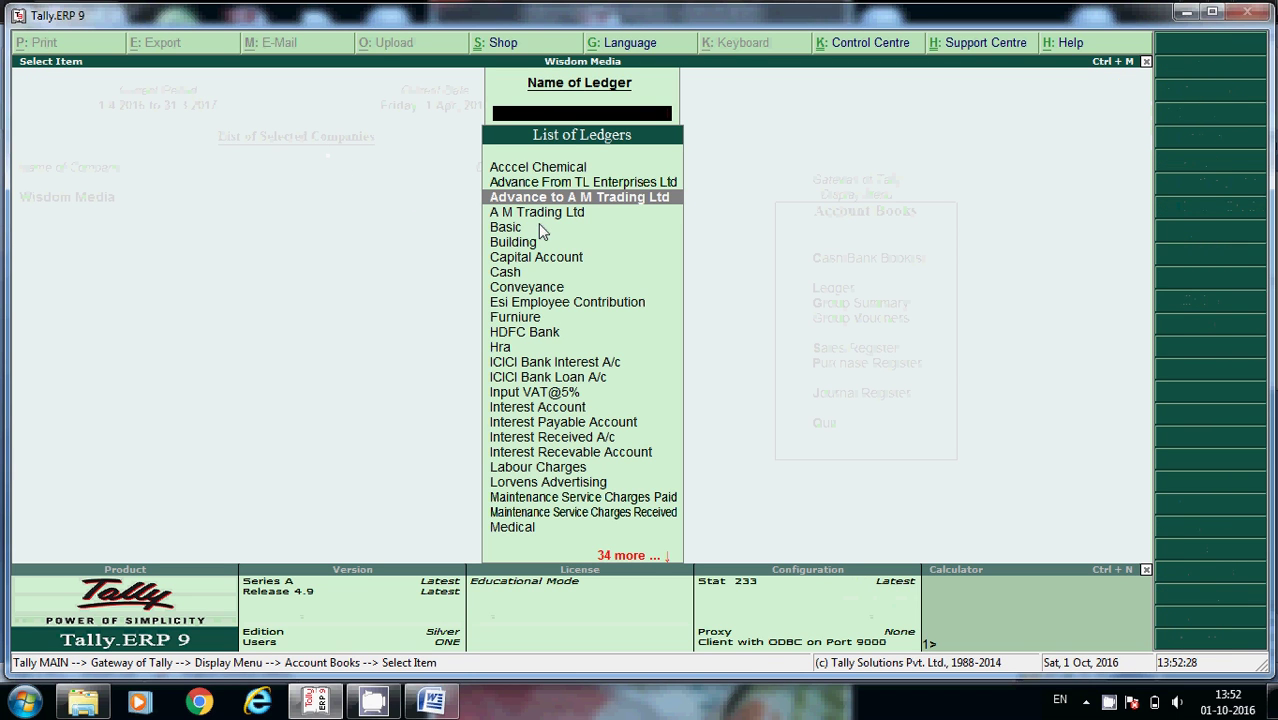
click(547, 214)
key(Return)
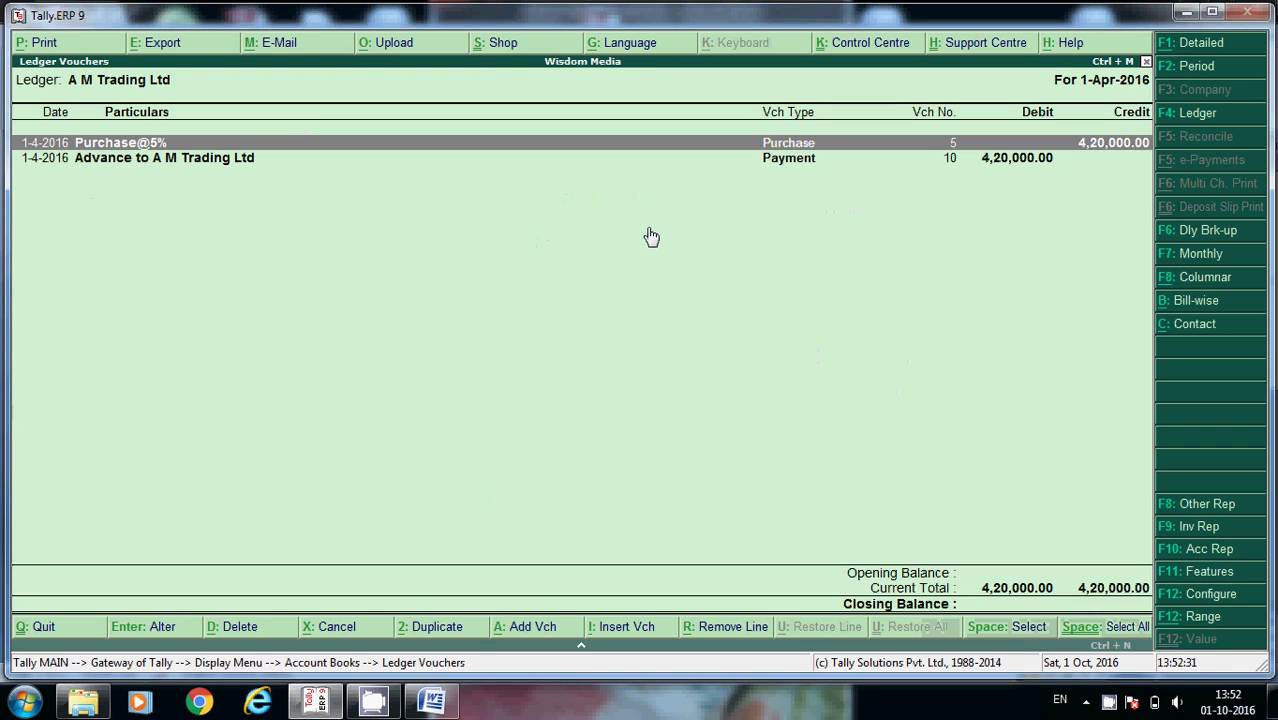